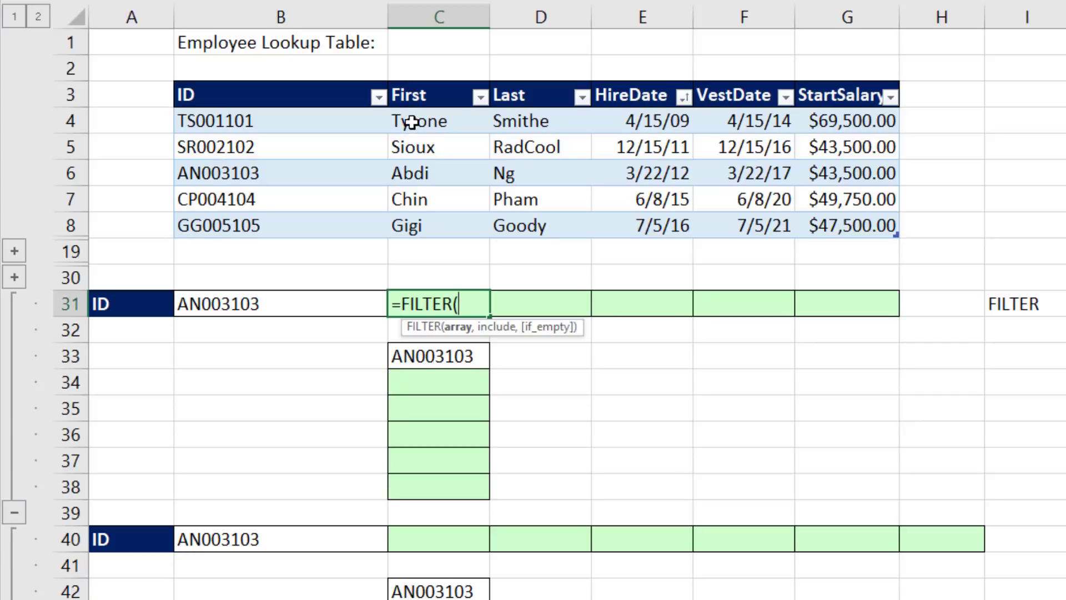
# Step: Complete the FILTER formula in C31 to return dEmp[[First]:[StartSalary]] where dEmp[ID] equals B31
pyautogui.moveTo(460, 134); pyautogui.dragTo(873, 234)
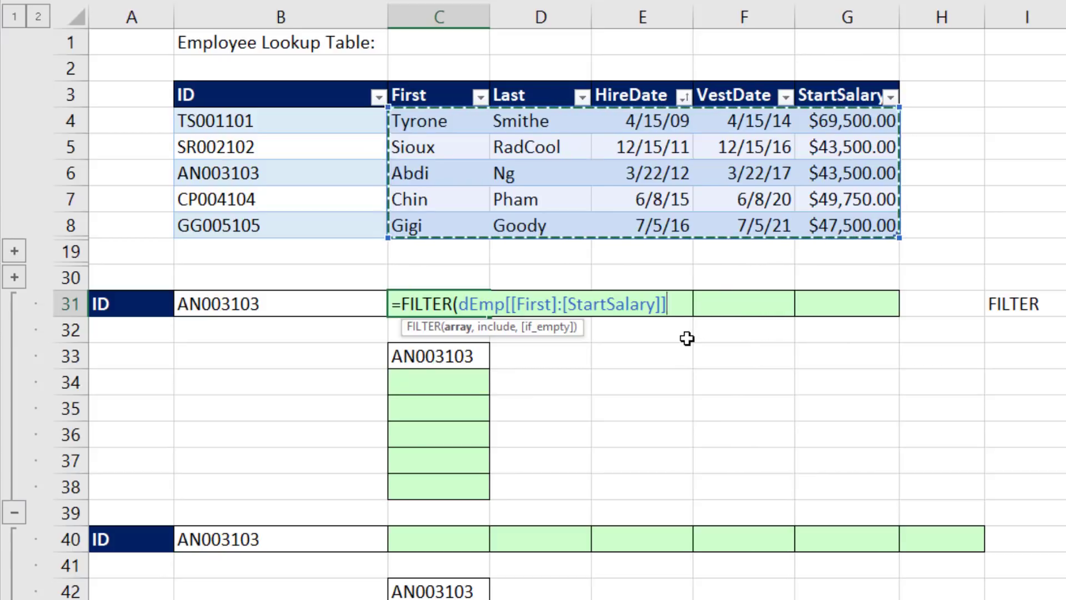
pyautogui.write(',')
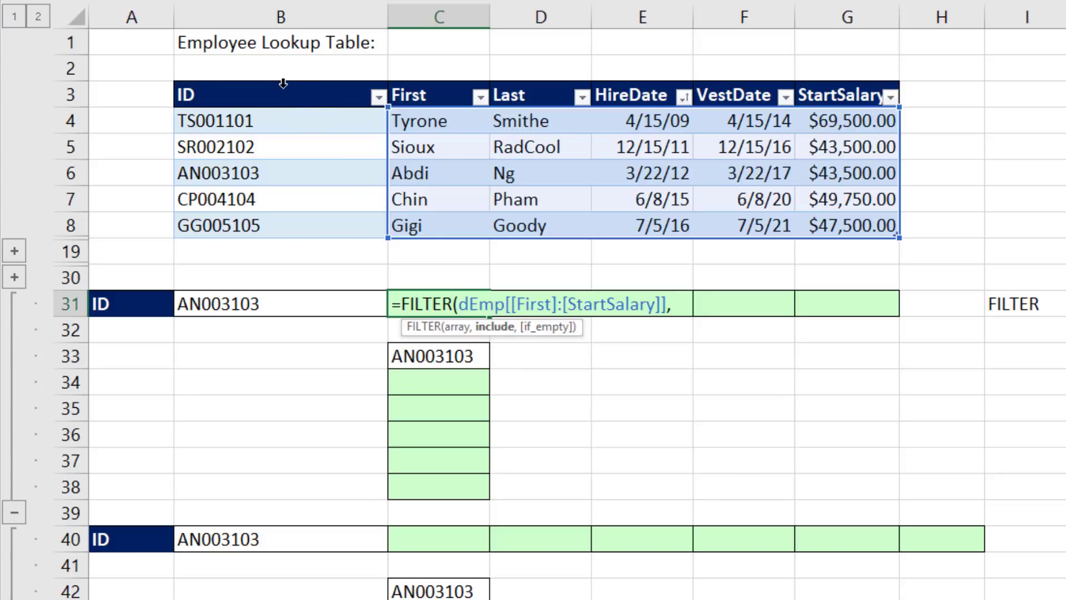
pyautogui.click(282, 81)
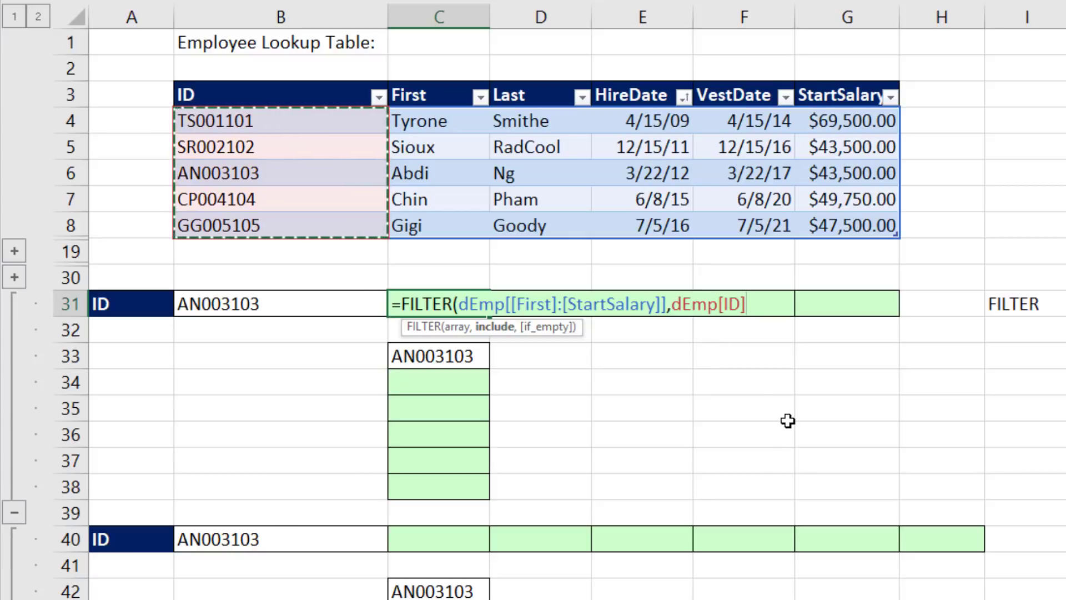
pyautogui.write('=')
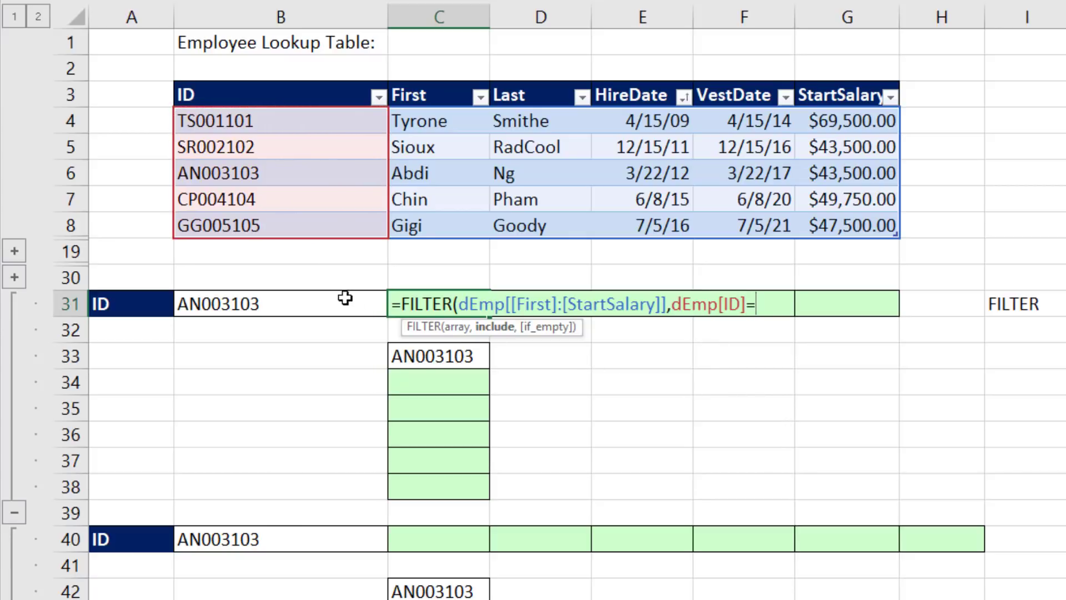
pyautogui.click(247, 304)
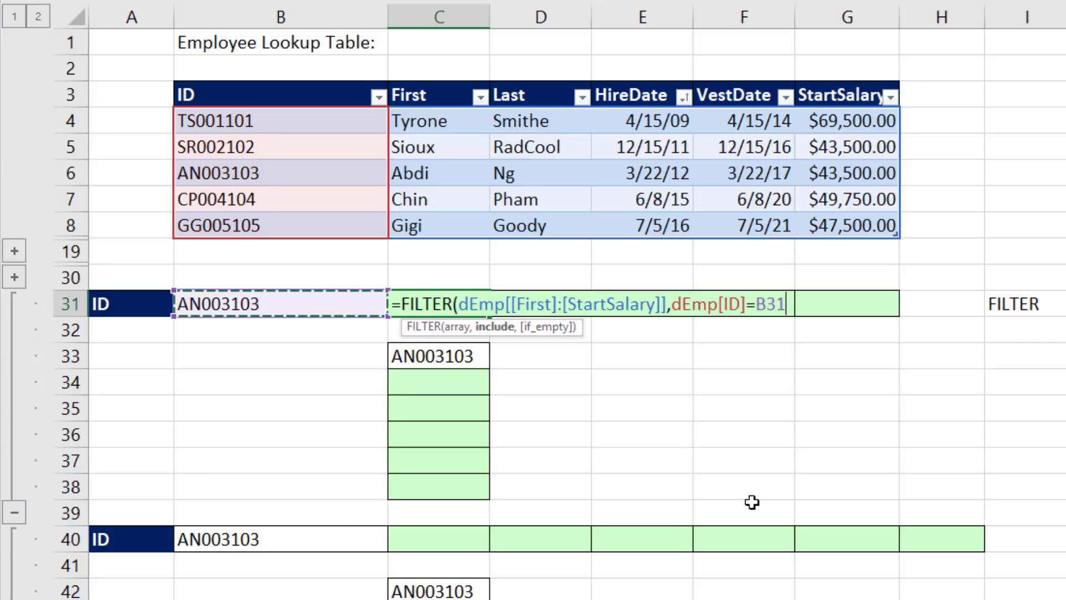
pyautogui.write(')')
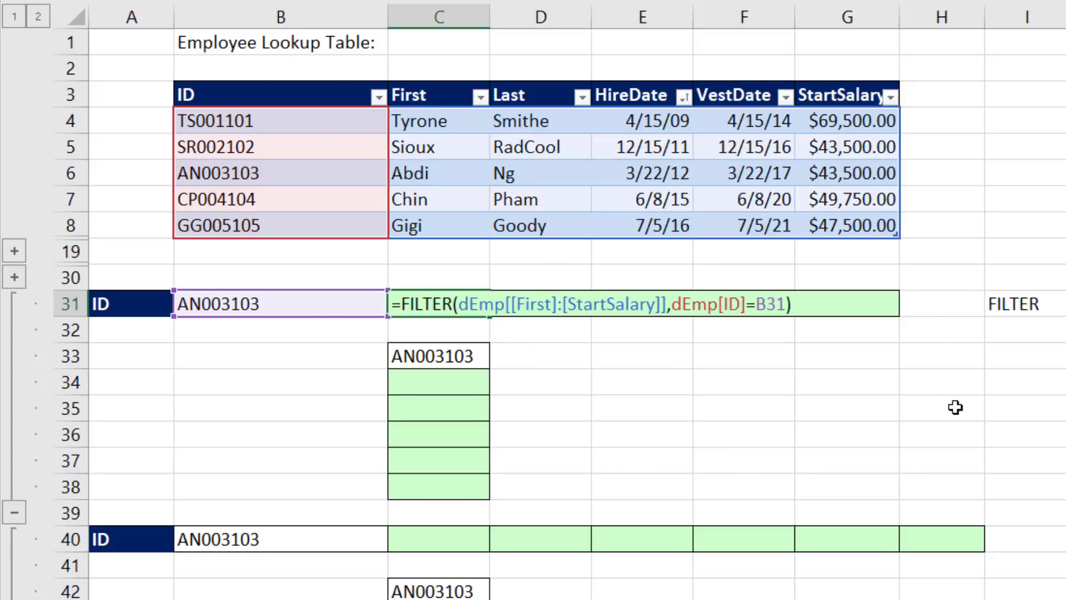
pyautogui.press('Return')
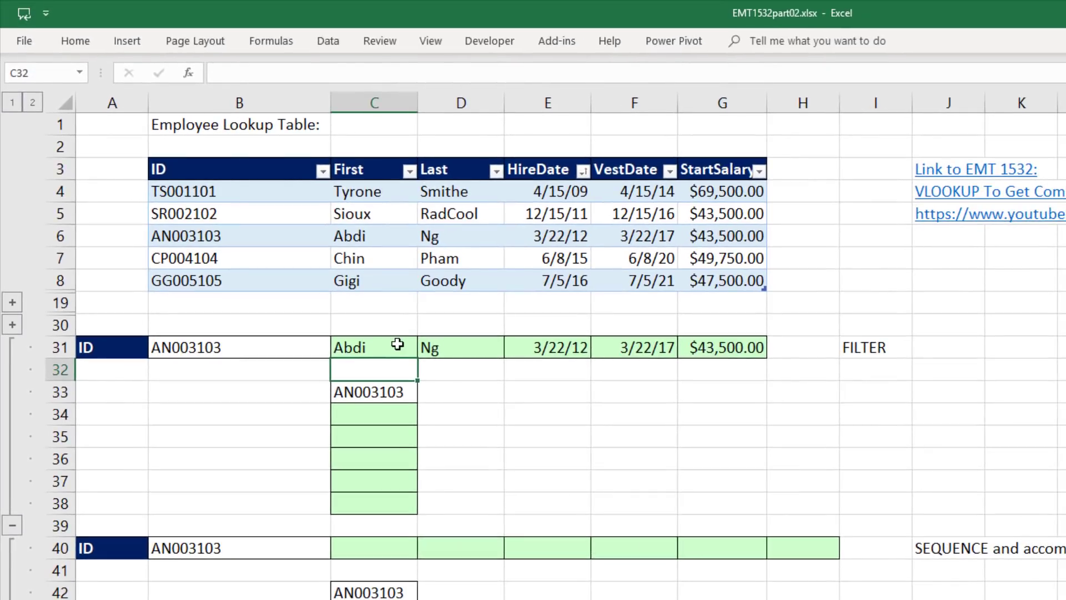
# Step: Copy the FILTER formula text from C31 into C34, keeping its references unchanged
pyautogui.click(470, 300)
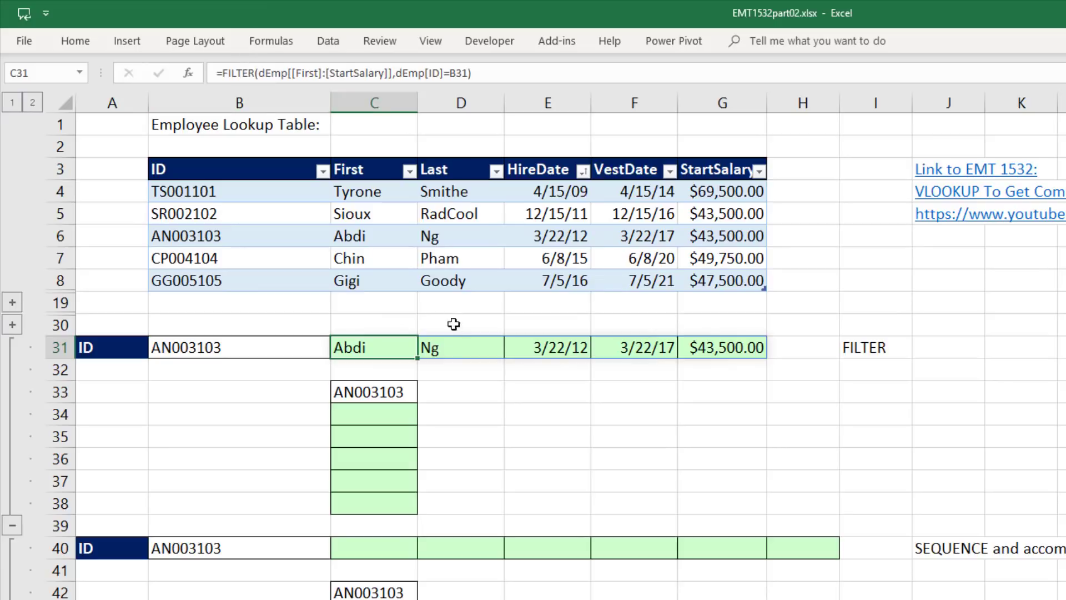
pyautogui.click(457, 349)
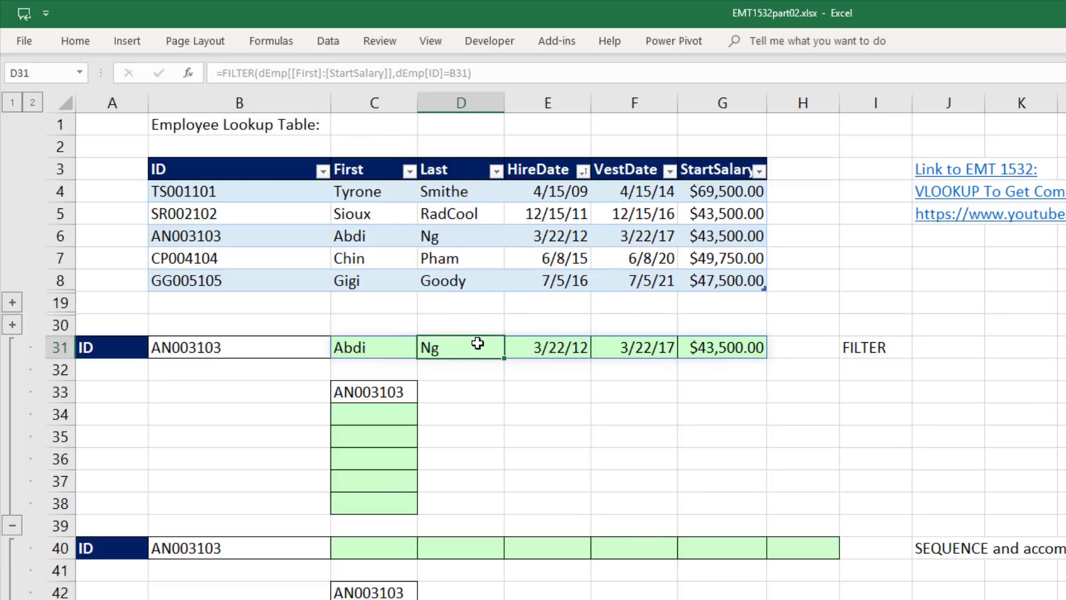
pyautogui.click(374, 347)
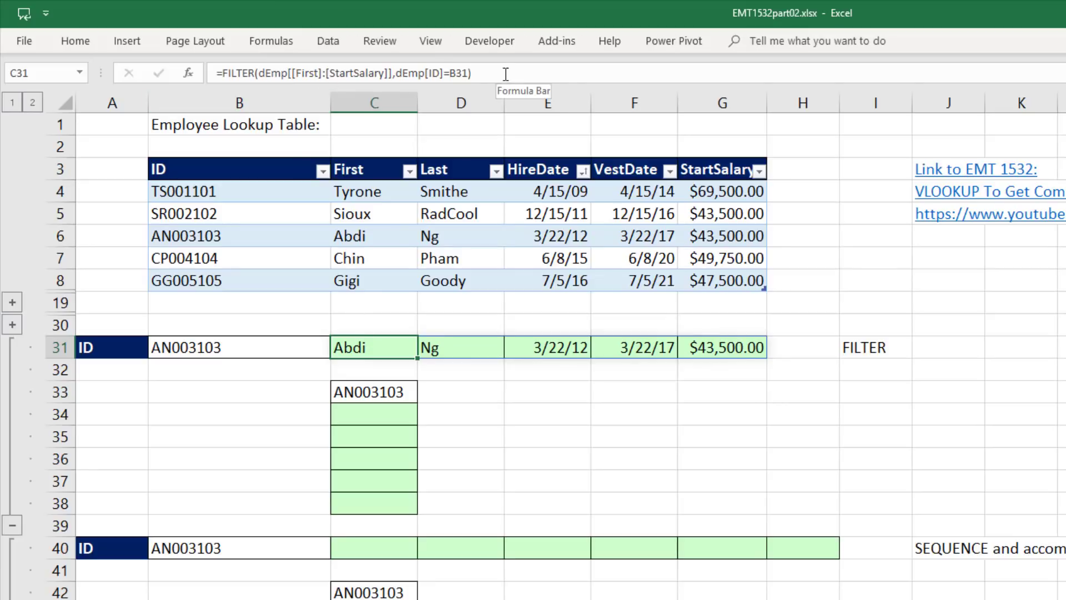
pyautogui.moveTo(505, 73); pyautogui.dragTo(93, 59)
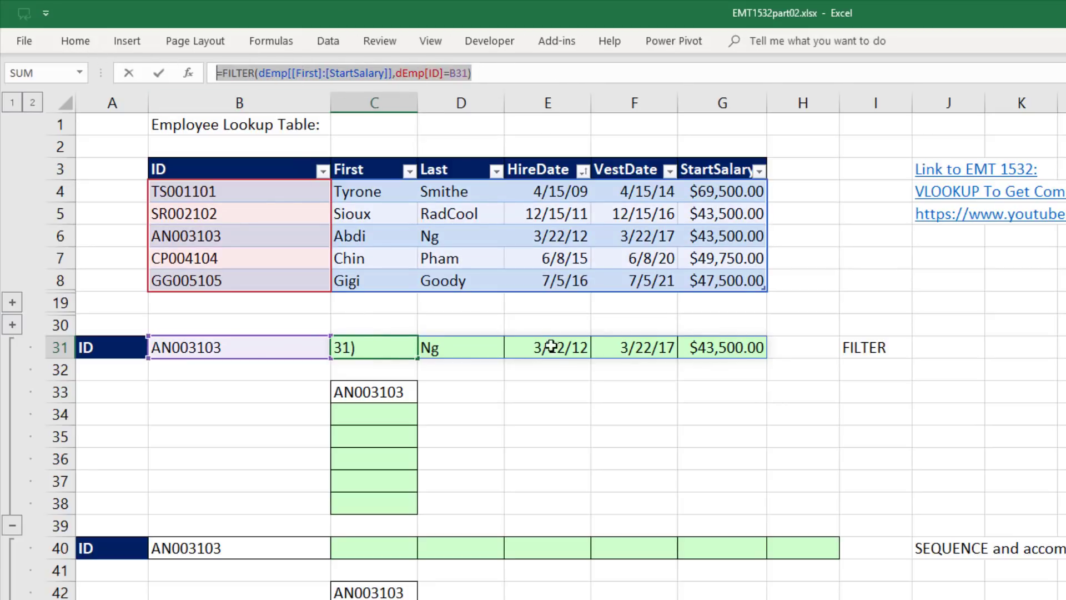
pyautogui.hotkey('ctrl', 'c')
pyautogui.press('Escape')
pyautogui.click(385, 412)
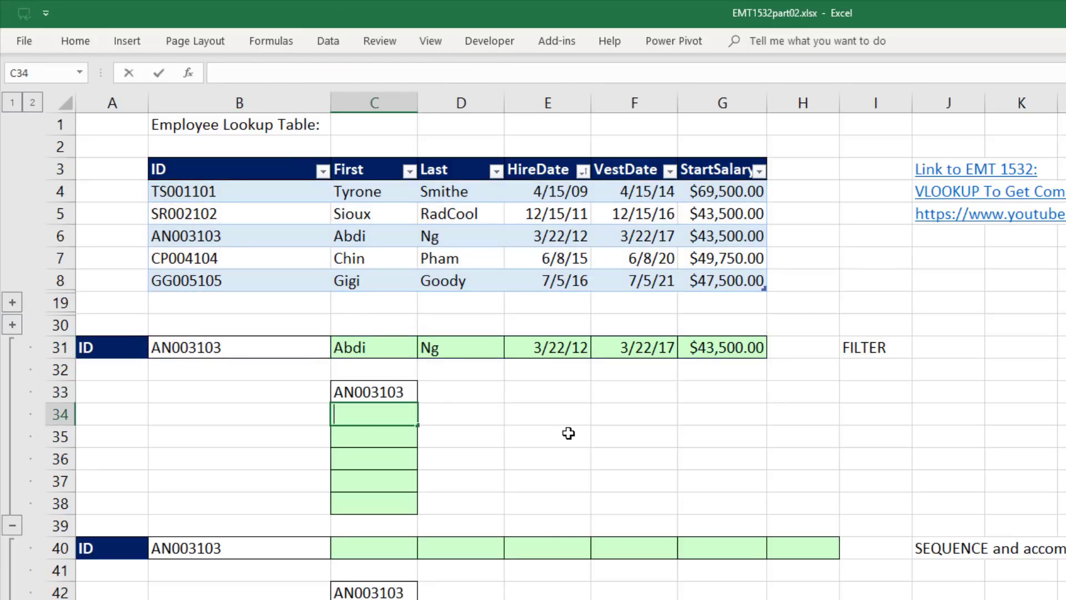
pyautogui.press('F2')
pyautogui.hotkey('ctrl', 'v')
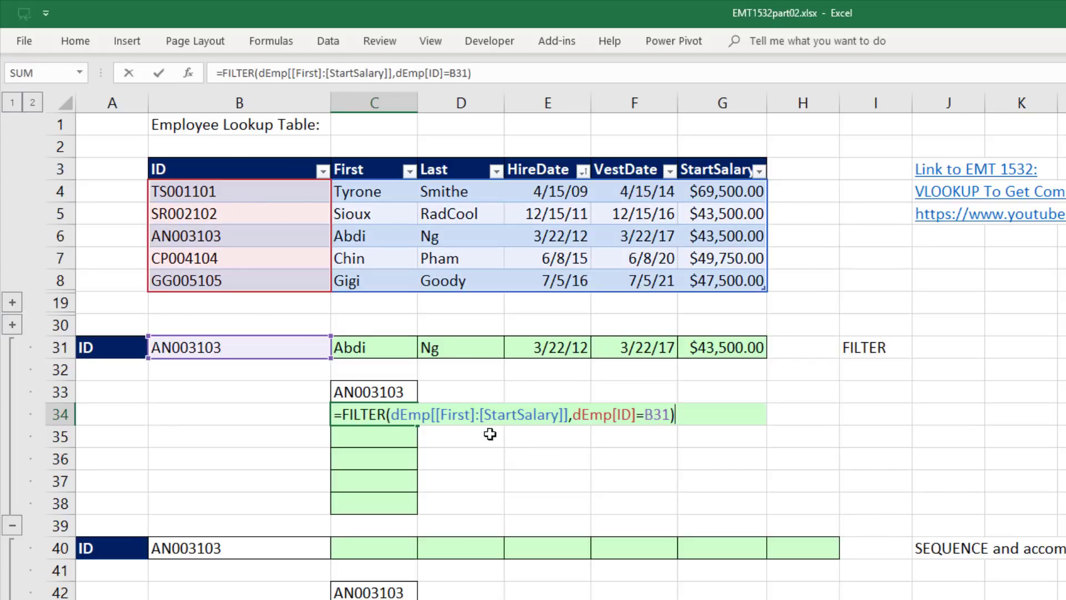
# Step: Wrap the FILTER formula in C34 in TRANSPOSE so the record spills vertically
pyautogui.click(344, 416)
pyautogui.write('tr')
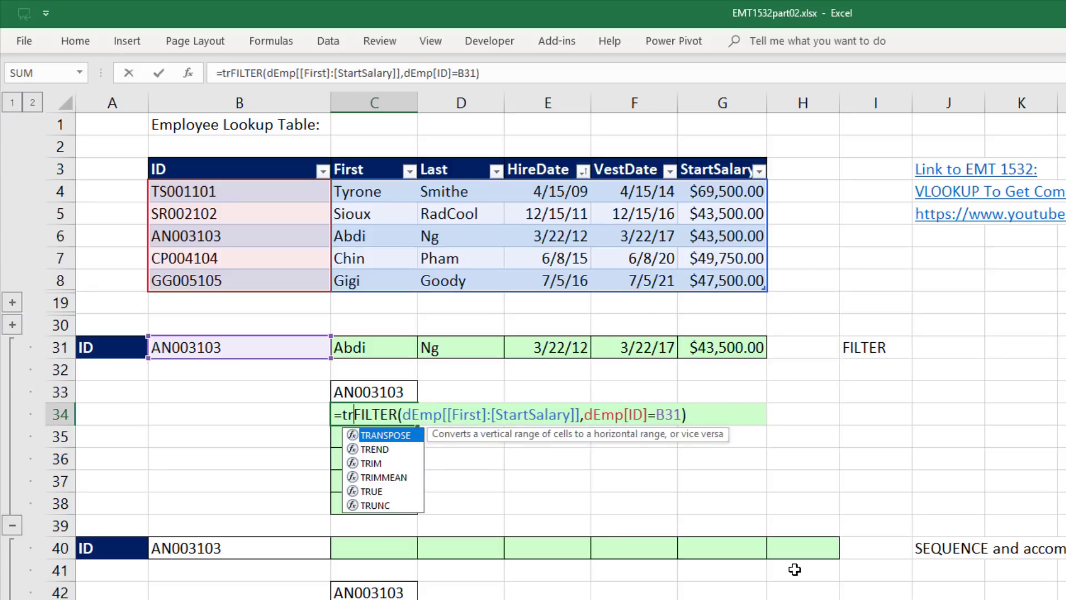
pyautogui.press('Tab')
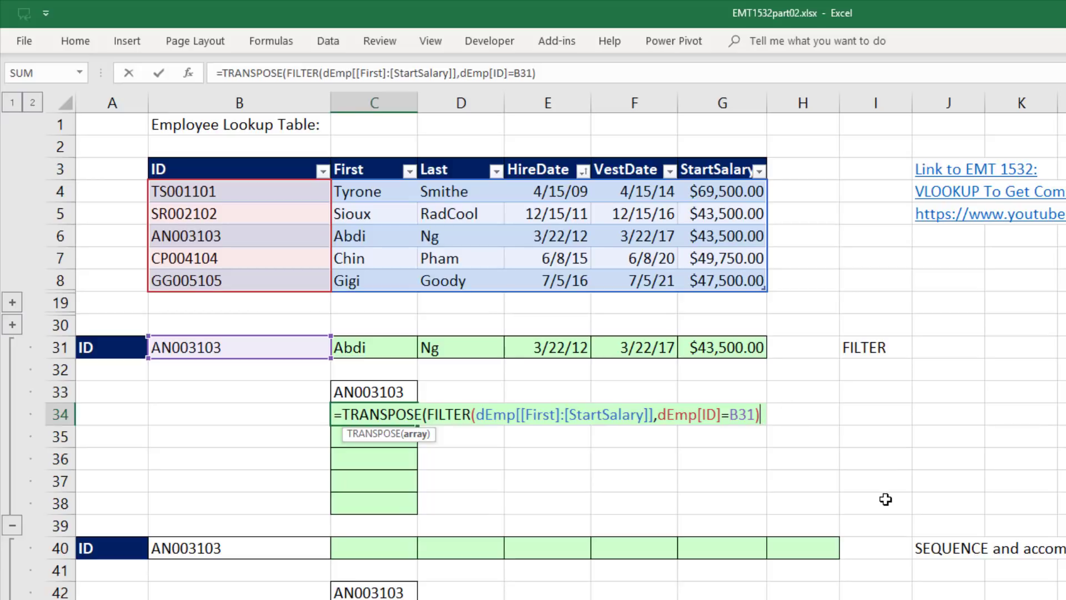
pyautogui.write(')')
pyautogui.press('Return')
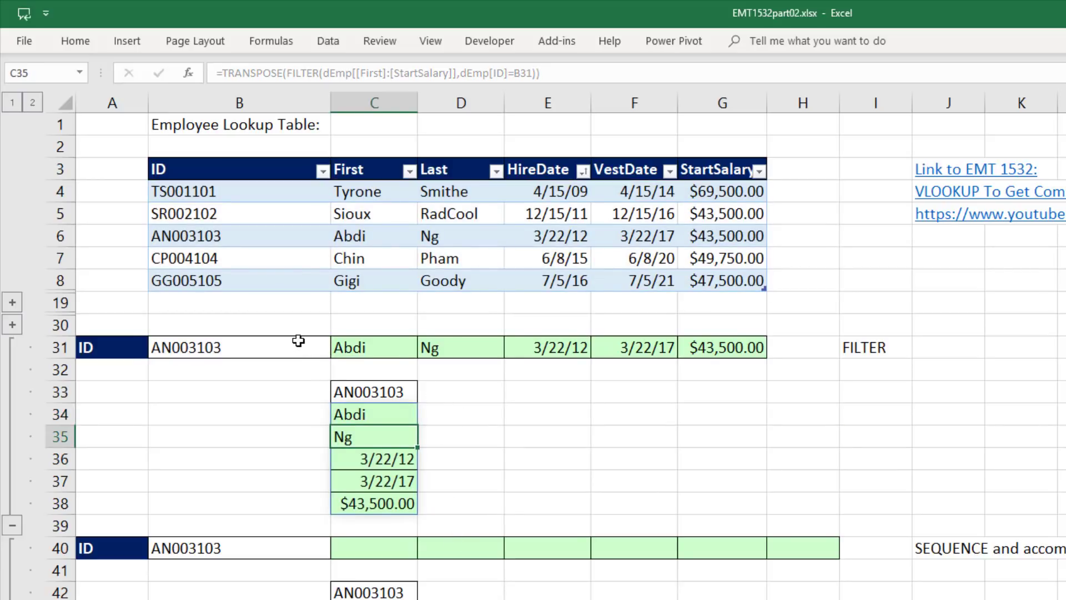
# Step: Choose the last employee ID offered for the lookup cell B31
pyautogui.click(319, 347)
pyautogui.click(337, 349)
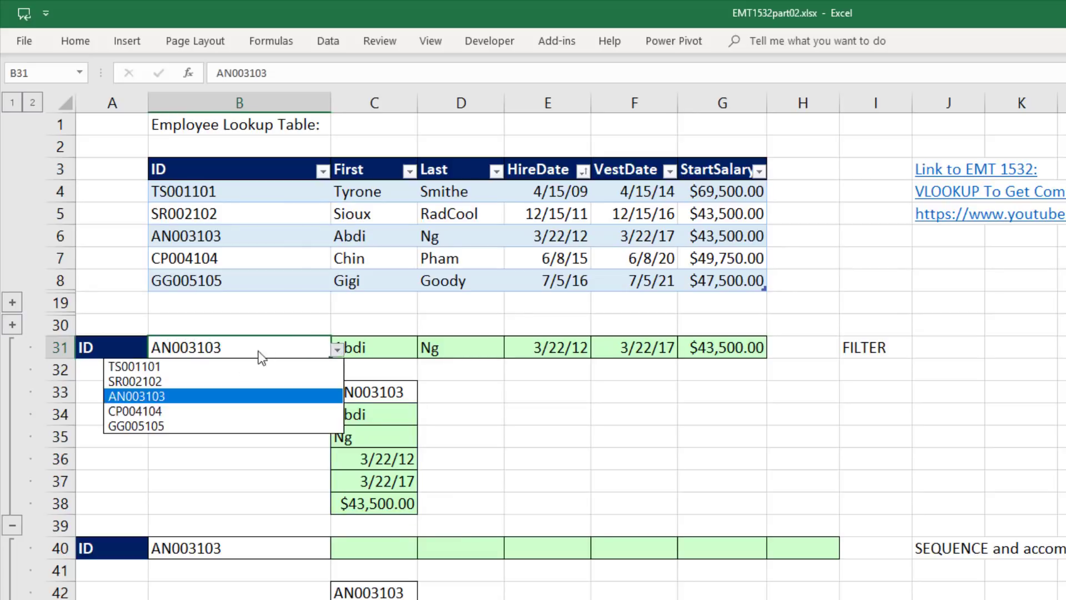
pyautogui.click(187, 426)
pyautogui.click(500, 422)
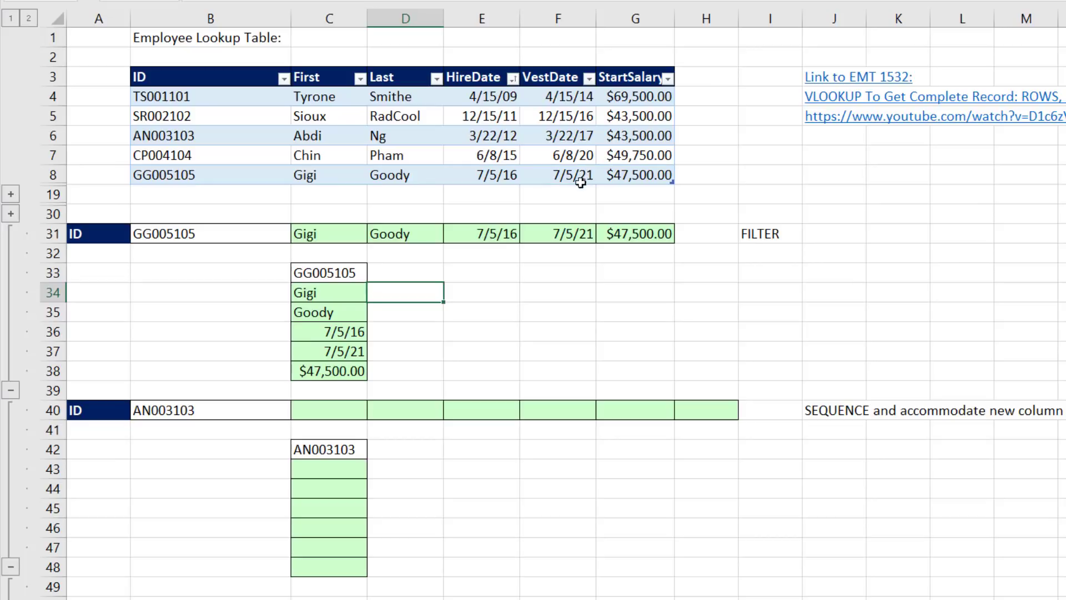
# Step: Enter =VLOOKUP(B40,dEmp,{2,3,4,5,6},0) in C40 to return the whole employee record
pyautogui.click(328, 414)
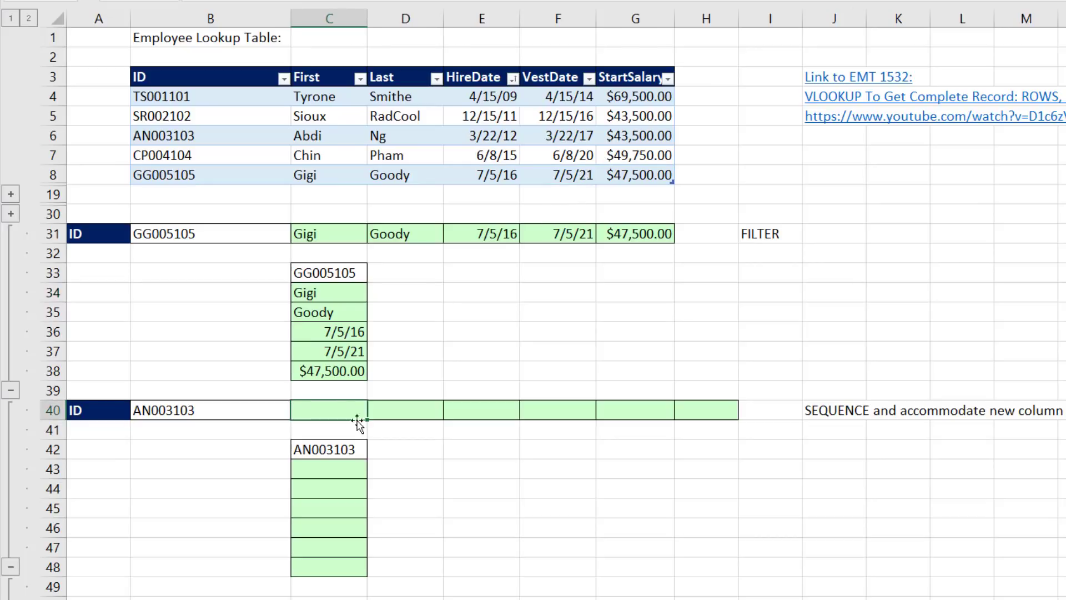
pyautogui.write('=vl')
pyautogui.press('Tab')
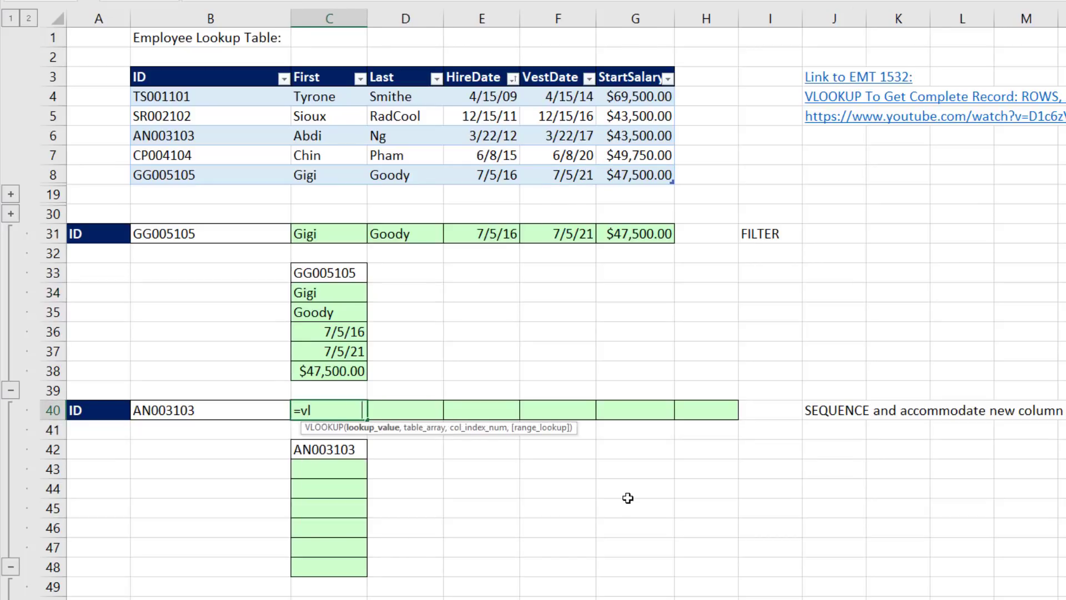
pyautogui.click(218, 412)
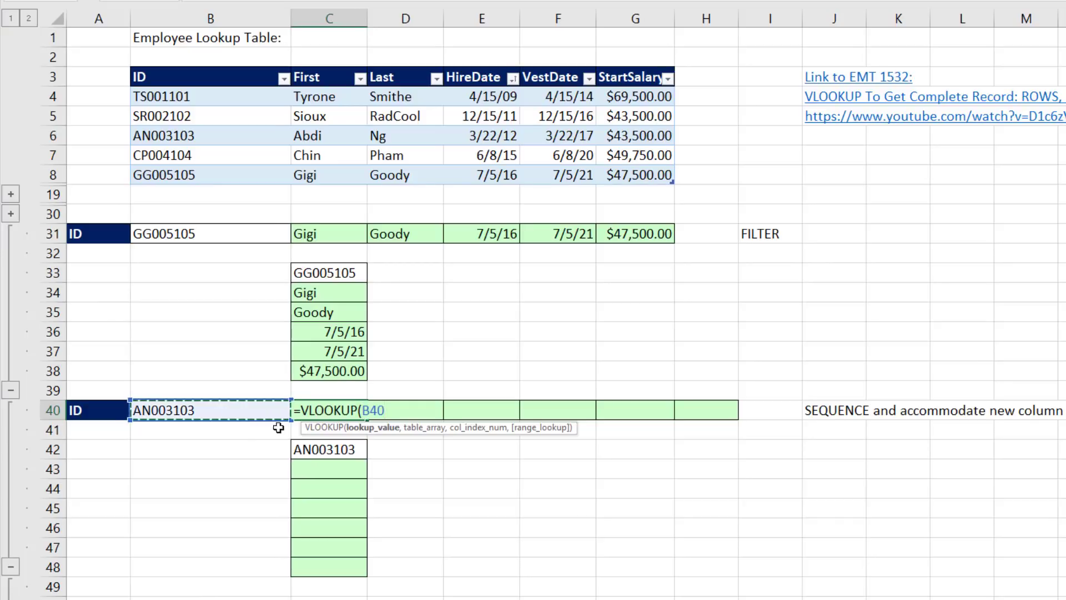
pyautogui.write(',')
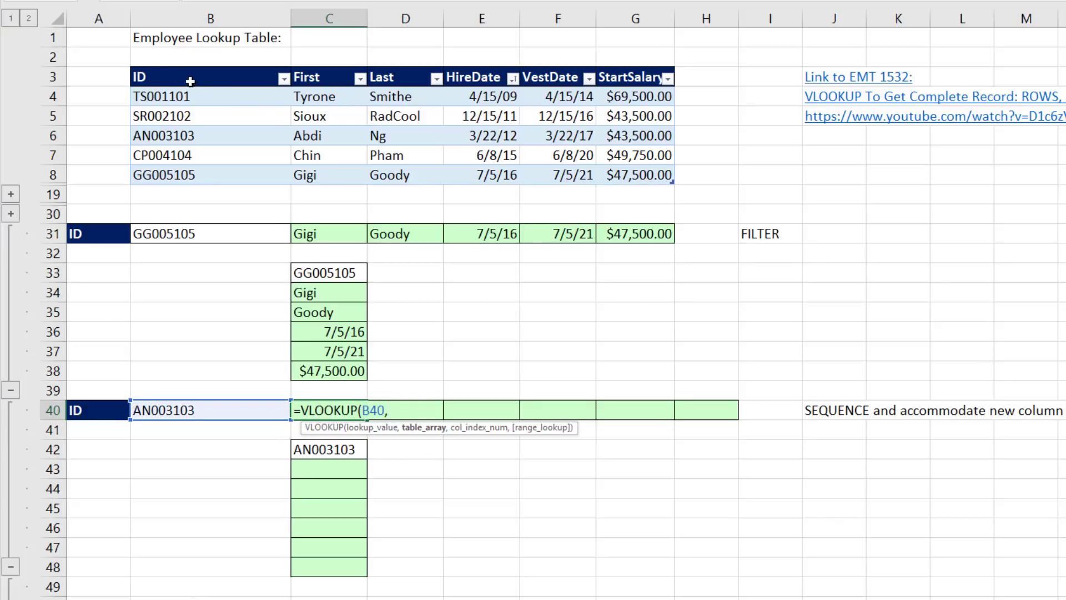
pyautogui.click(134, 67)
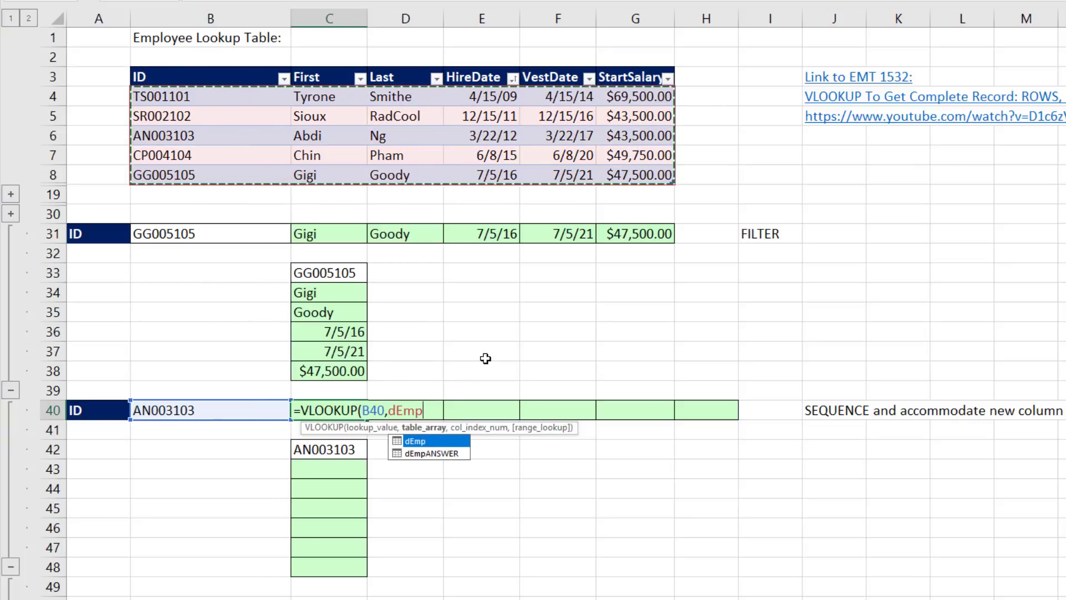
pyautogui.write(',')
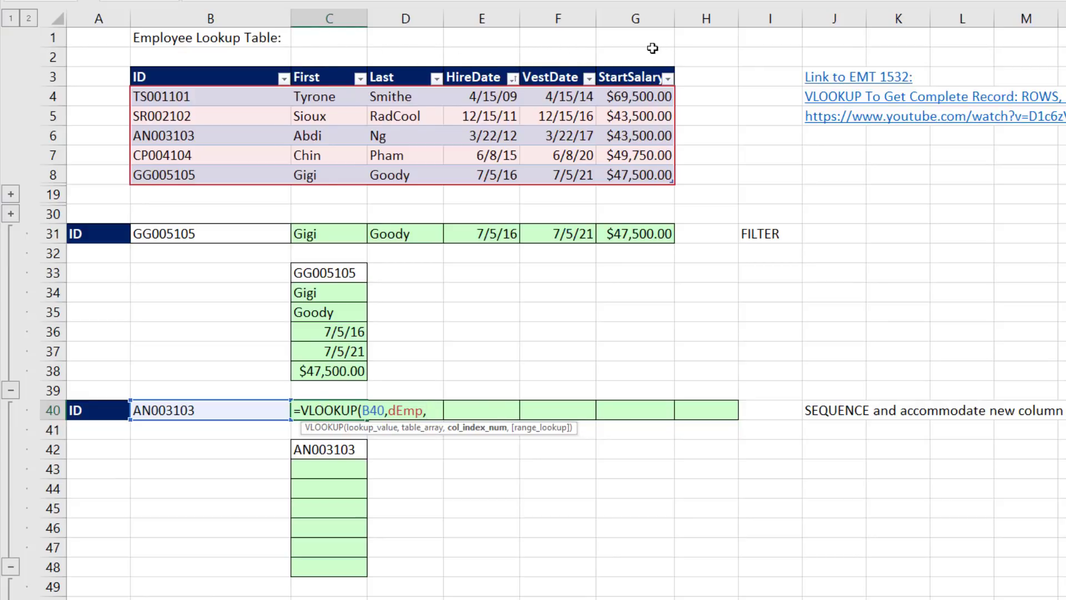
pyautogui.write('{2,3,4,5, ')
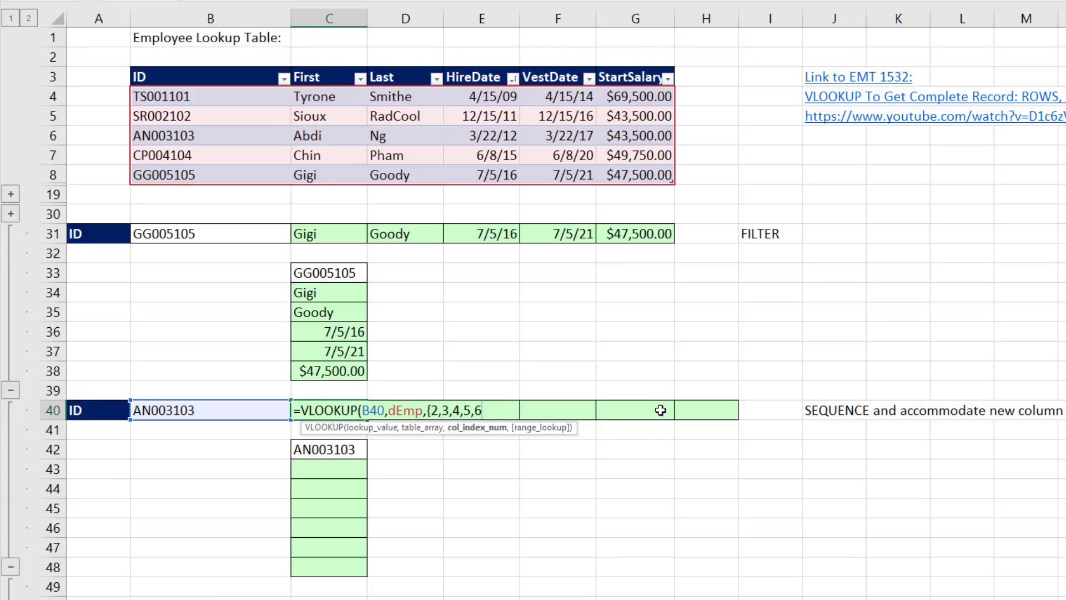
pyautogui.write('6},')
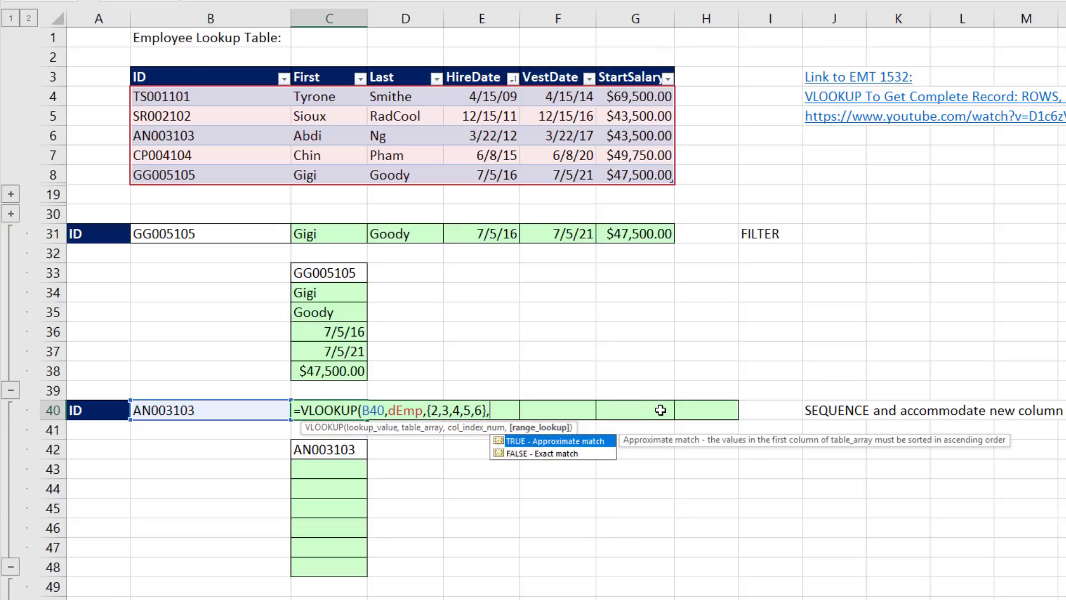
pyautogui.write('0)')
pyautogui.press('Return')
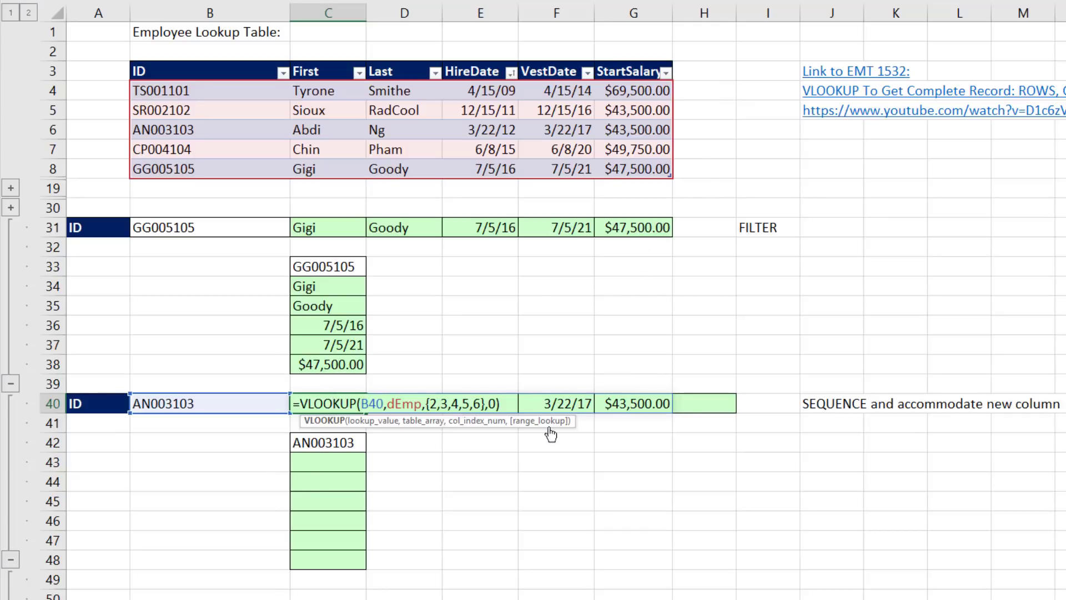
# Step: Replace everything after dEmp in C40's VLOOKUP with a SEQUENCE function whose rows argument is left empty
pyautogui.click(436, 403)
pyautogui.moveTo(437, 403); pyautogui.dragTo(594, 404)
pyautogui.press('Delete')
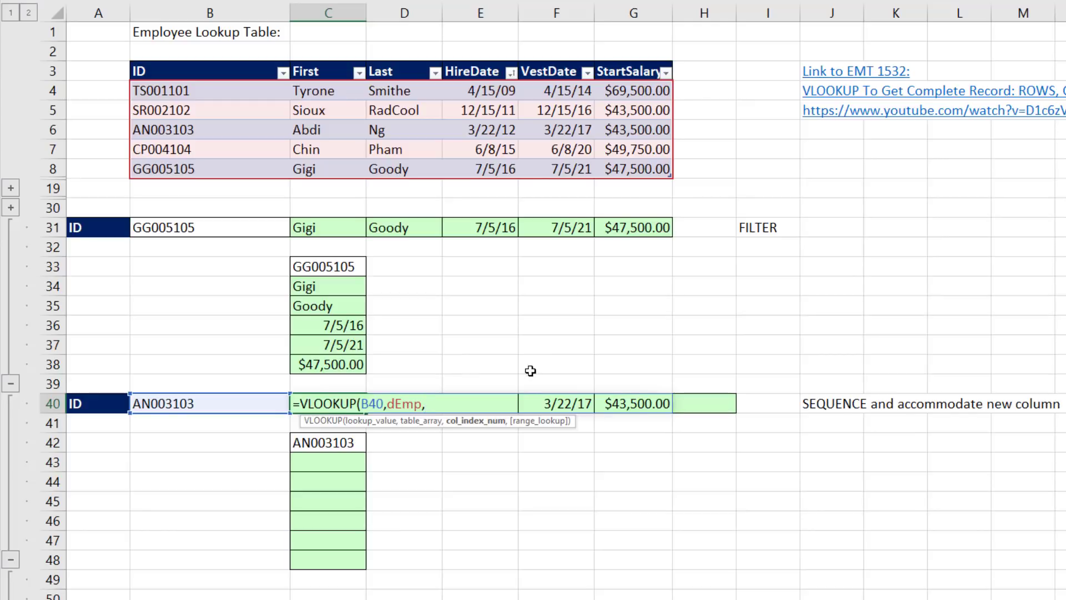
pyautogui.write('s')
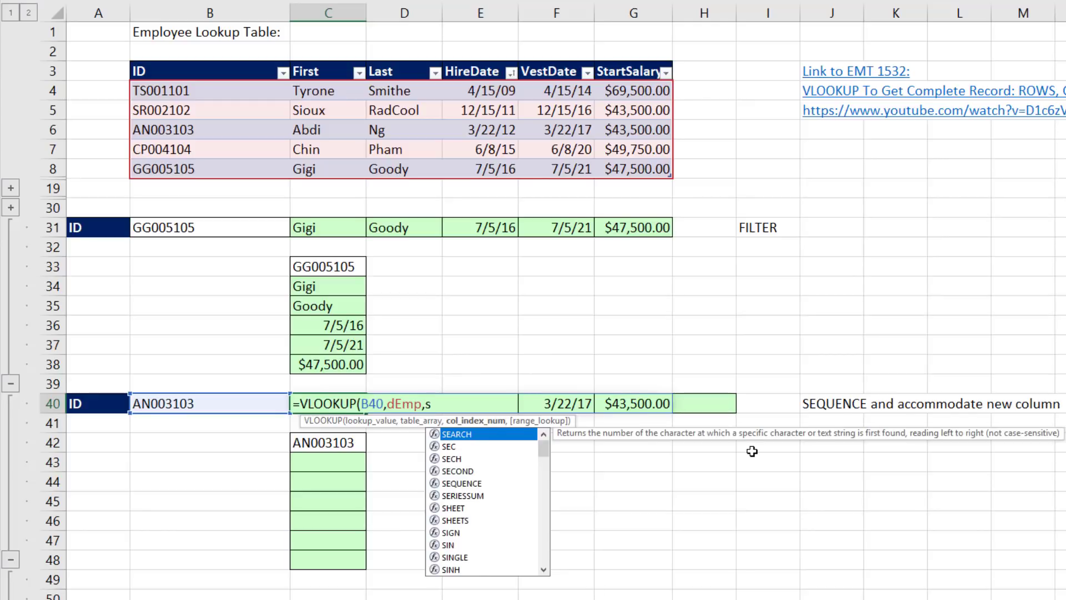
pyautogui.write('eq')
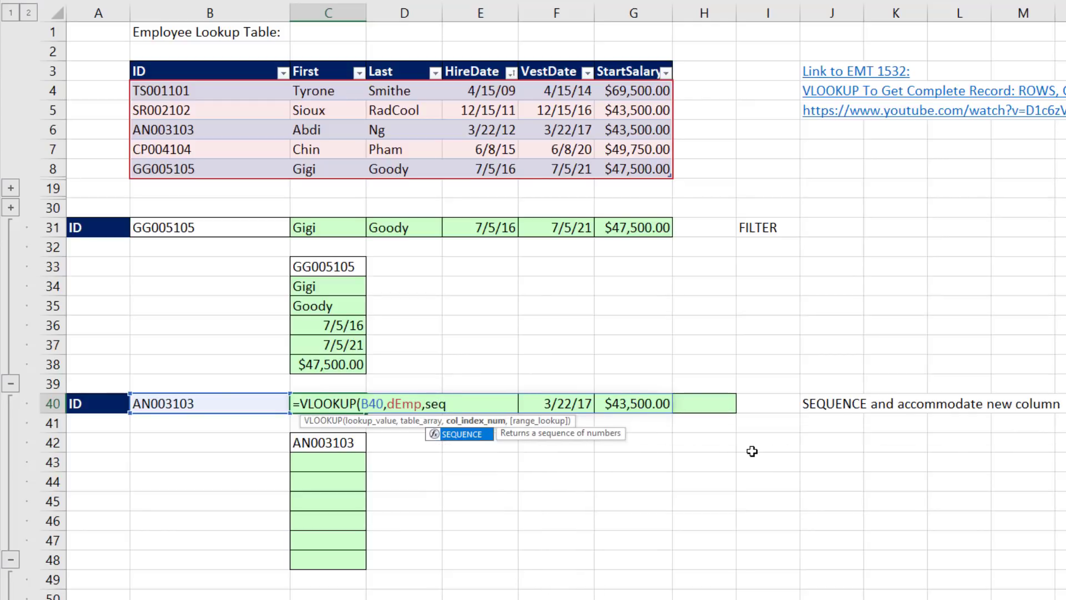
pyautogui.press('Tab')
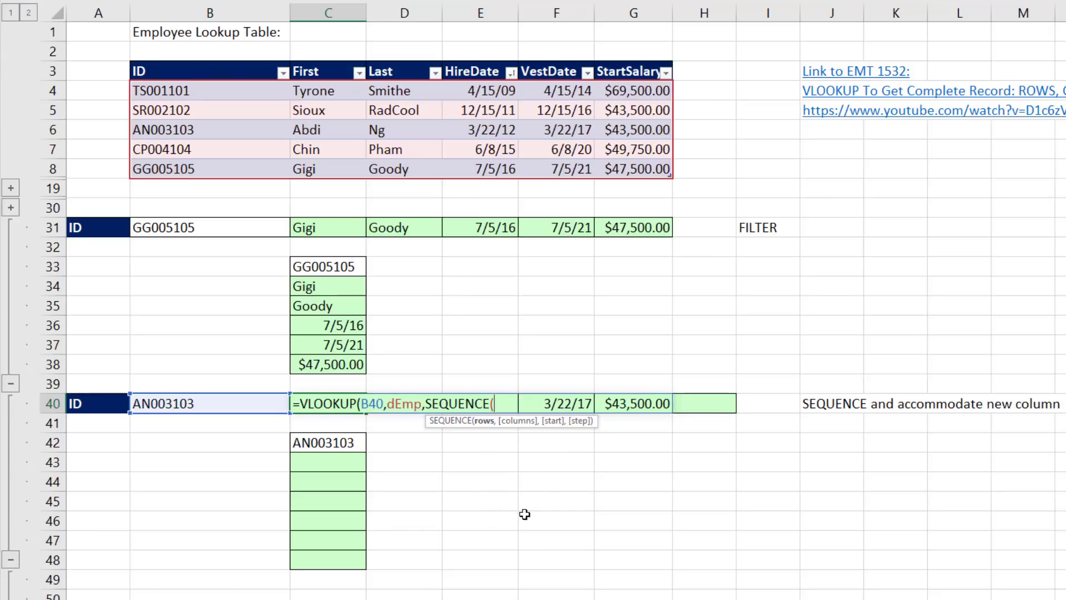
pyautogui.write(',')
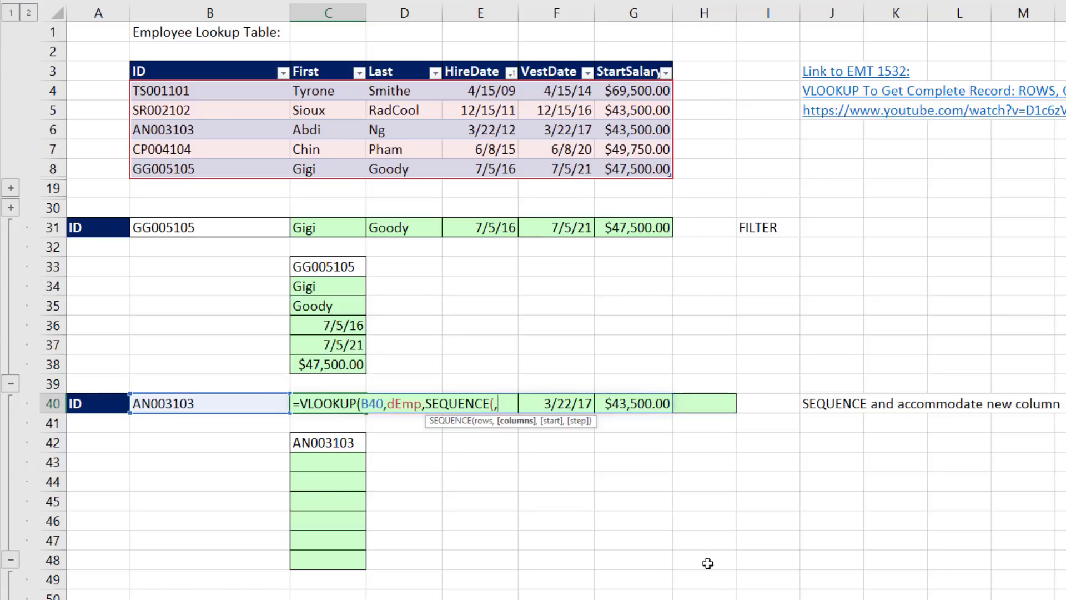
# Step: Fill C40's SEQUENCE with COLUMNS(dEmp[#Headers])-1 as the columns argument and 2 as the start value
pyautogui.write('columns')
pyautogui.press('Tab')
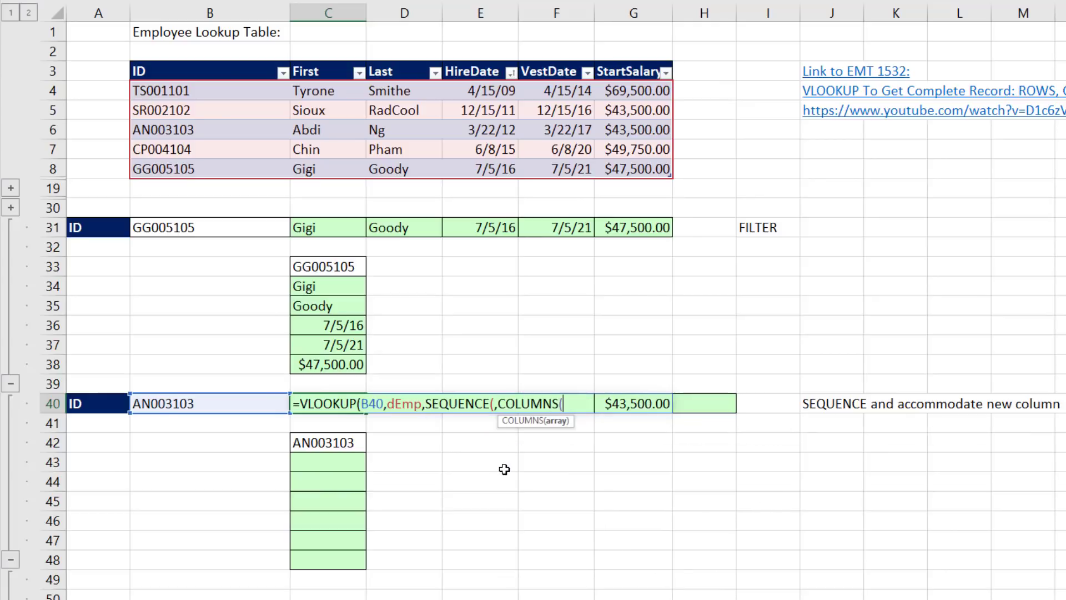
pyautogui.moveTo(217, 70); pyautogui.dragTo(613, 69)
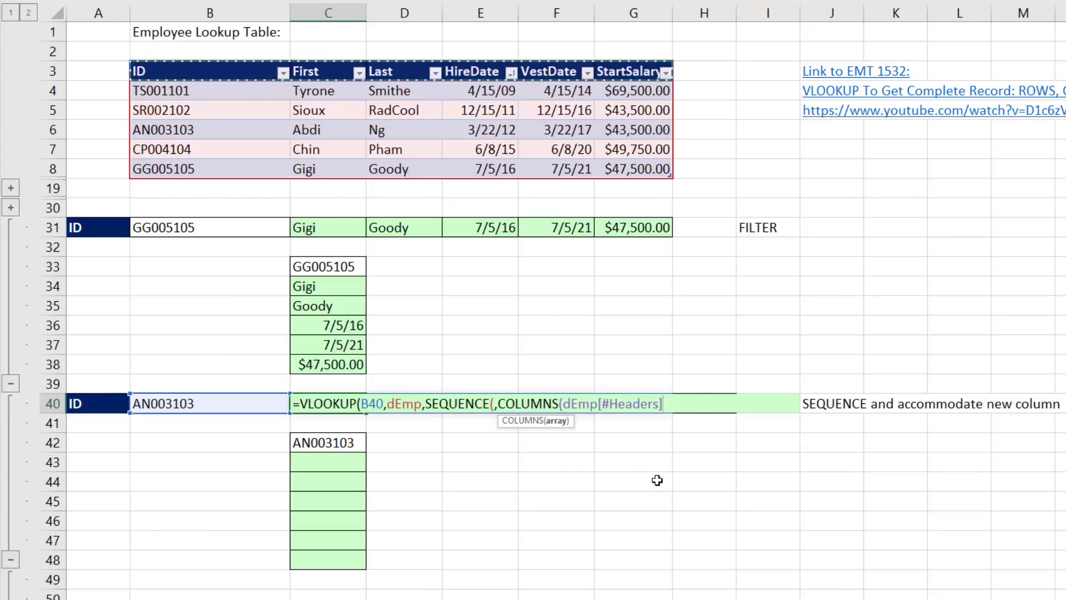
pyautogui.press('Right')
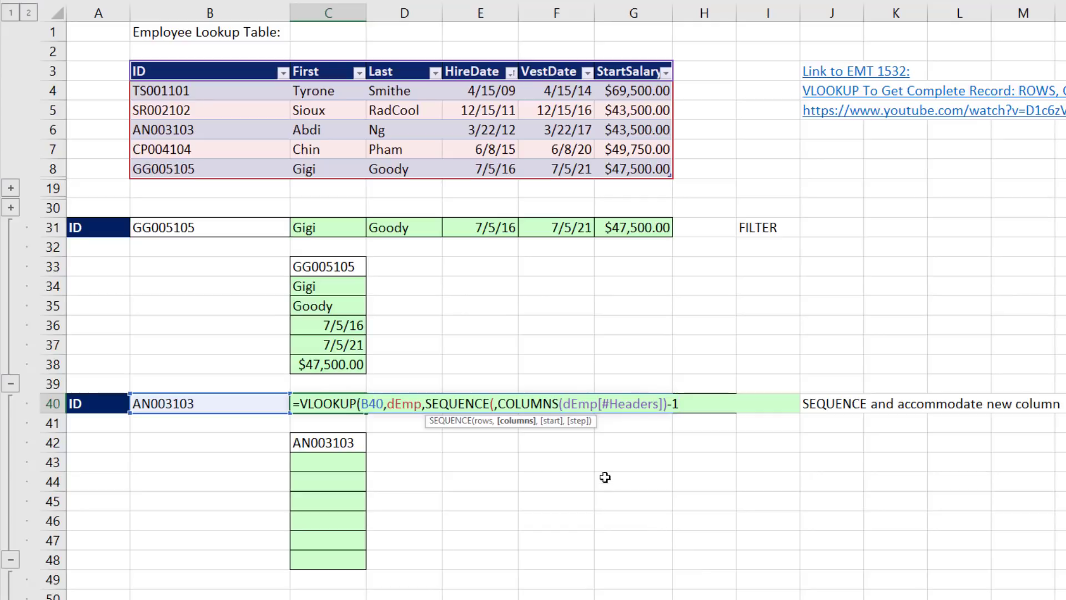
pyautogui.write(',')
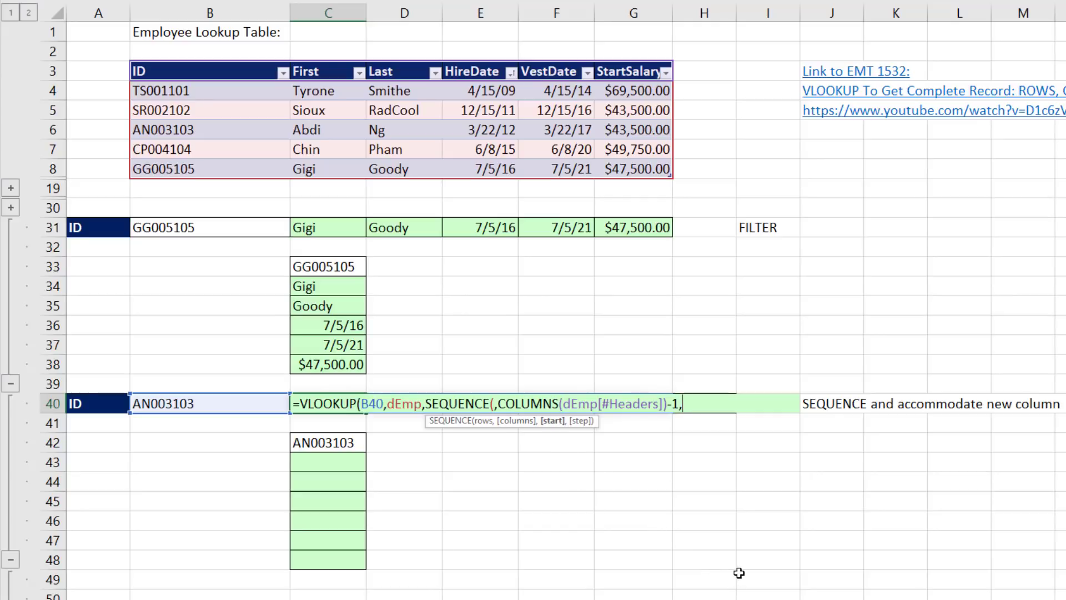
pyautogui.write('2)')
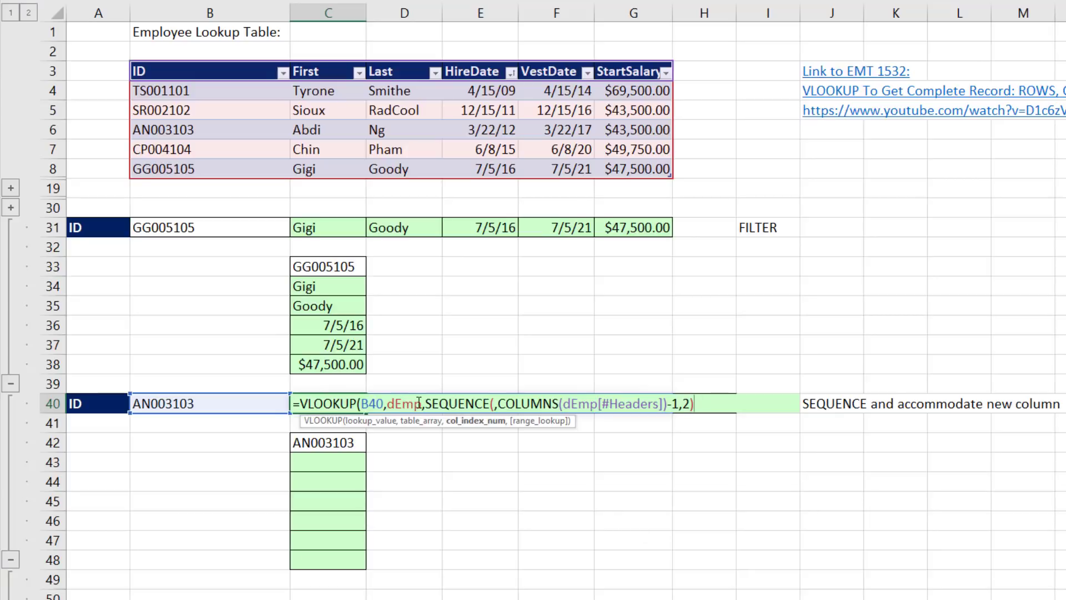
# Step: Evaluate the col_index_num argument of C40's VLOOKUP in place to check its array, and restore the formula
pyautogui.click(464, 422)
pyautogui.press('F9')
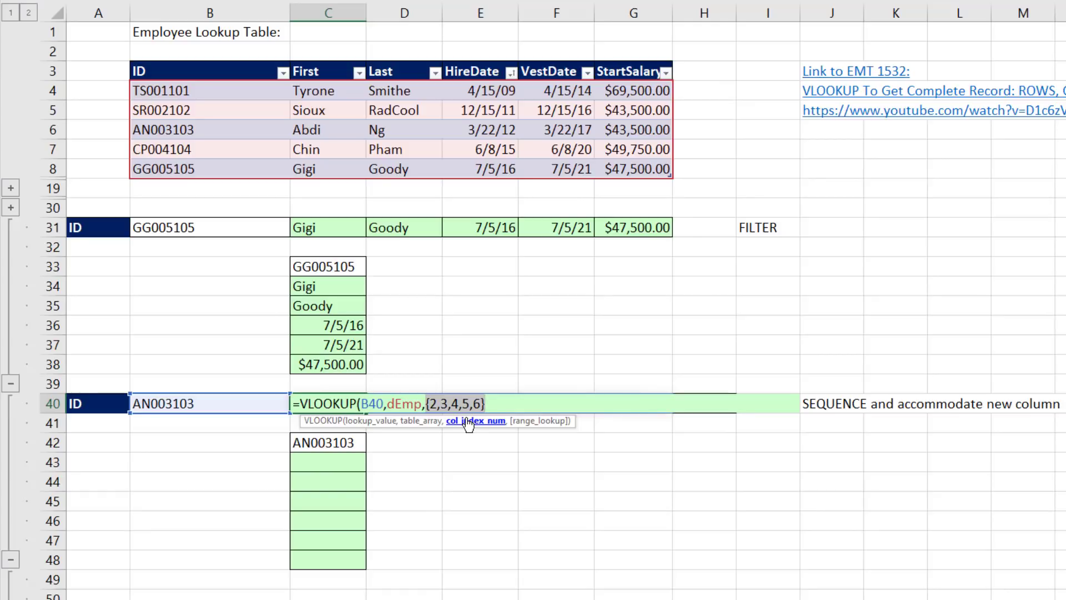
pyautogui.hotkey('ctrl', 'z')
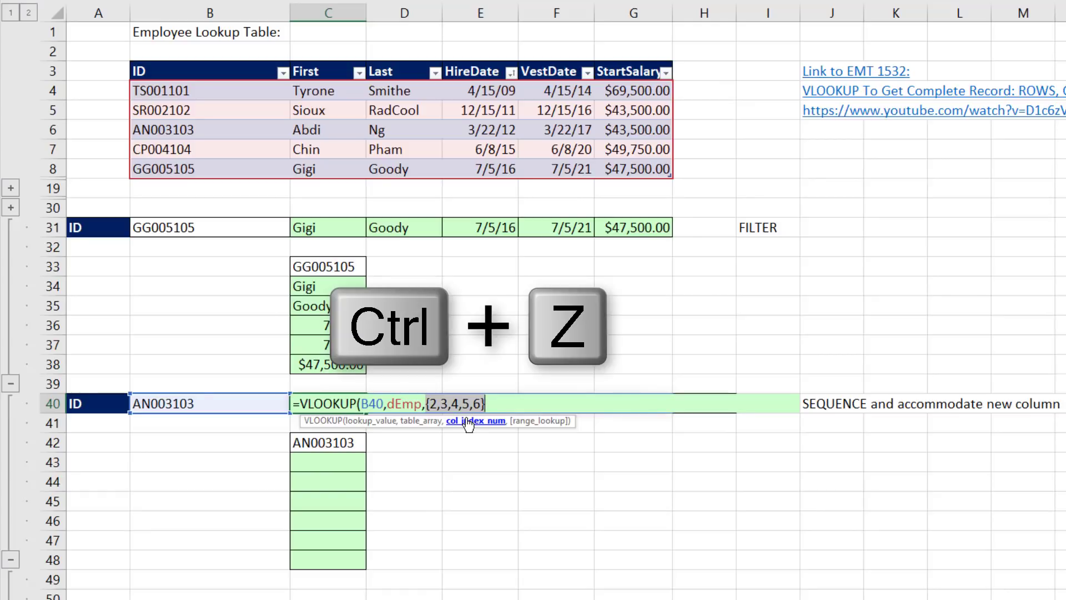
# Step: Complete C40's VLOOKUP with 0 for exact match and enter the formula
pyautogui.click(700, 407)
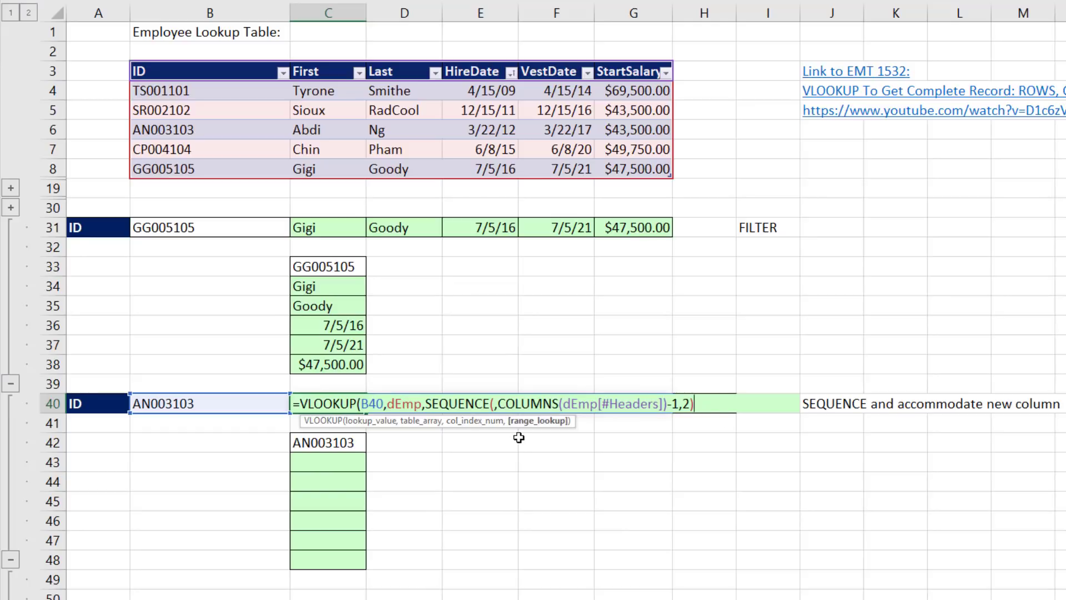
pyautogui.write(',')
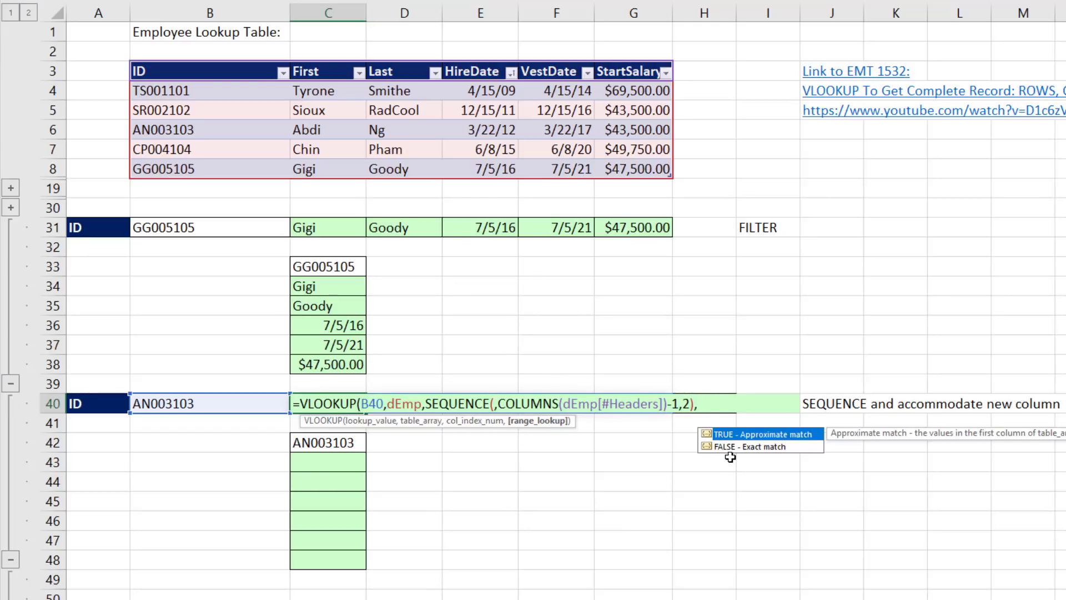
pyautogui.write('0)')
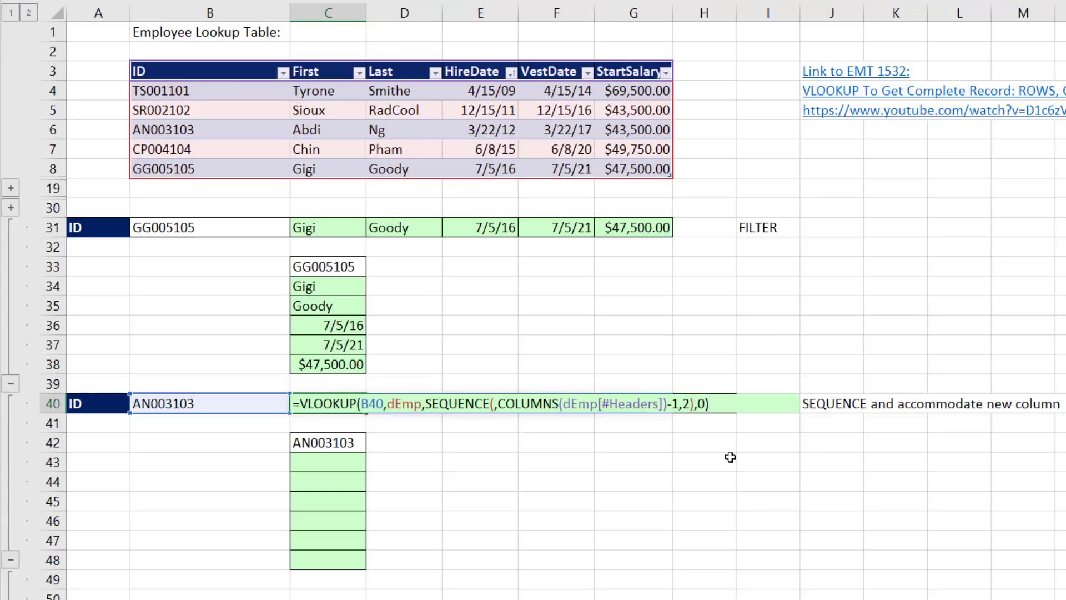
pyautogui.press('Return')
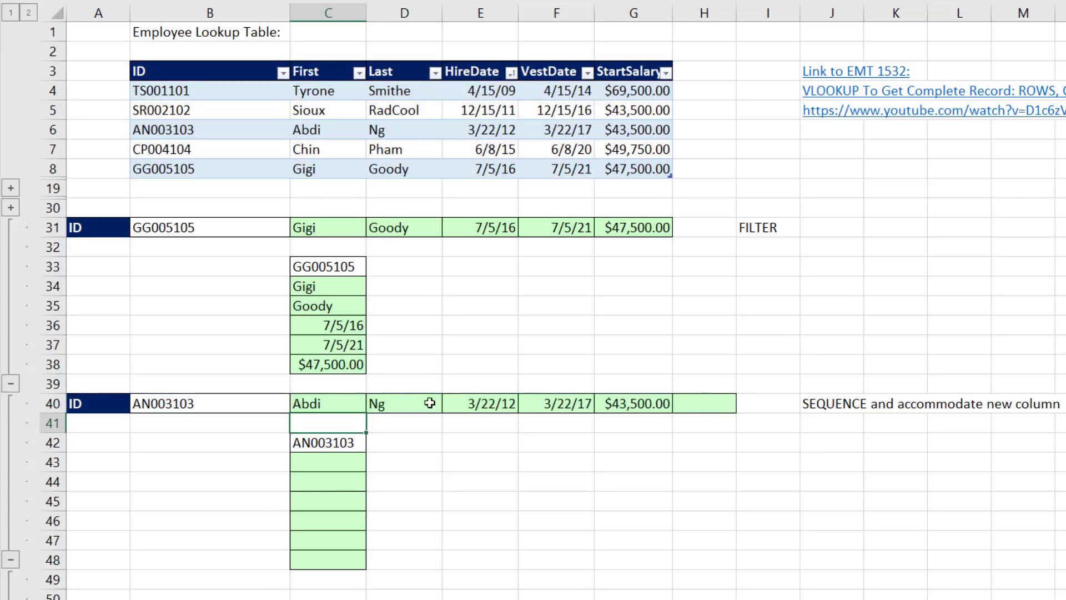
# Step: Copy C40's VLOOKUP formula text into C43 and change its lookup value to C42
pyautogui.doubleClick(351, 402)
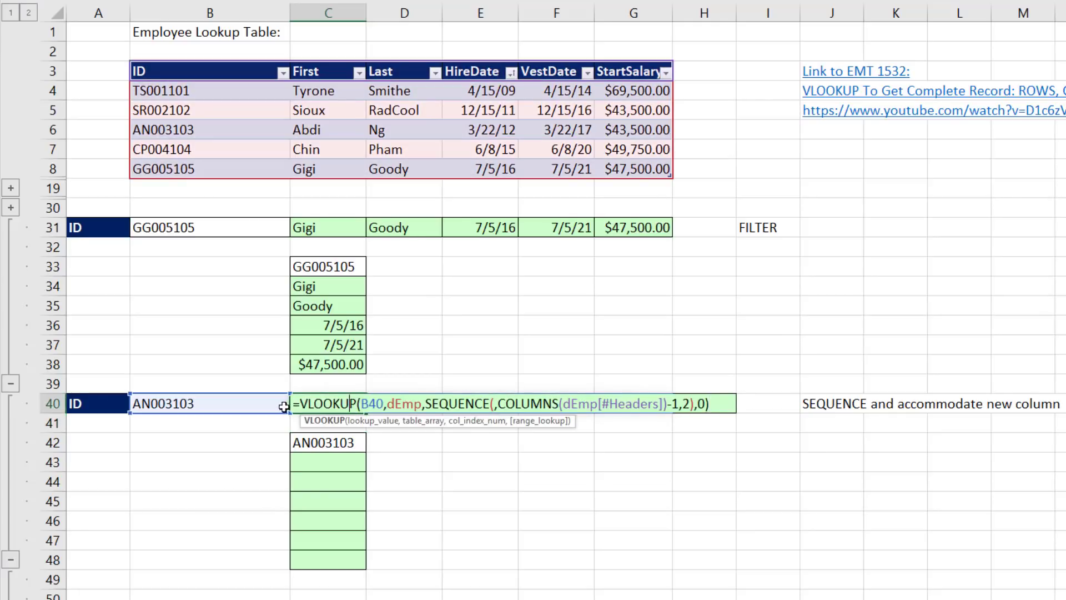
pyautogui.moveTo(292, 403); pyautogui.dragTo(844, 448)
pyautogui.hotkey('ctrl', 'c')
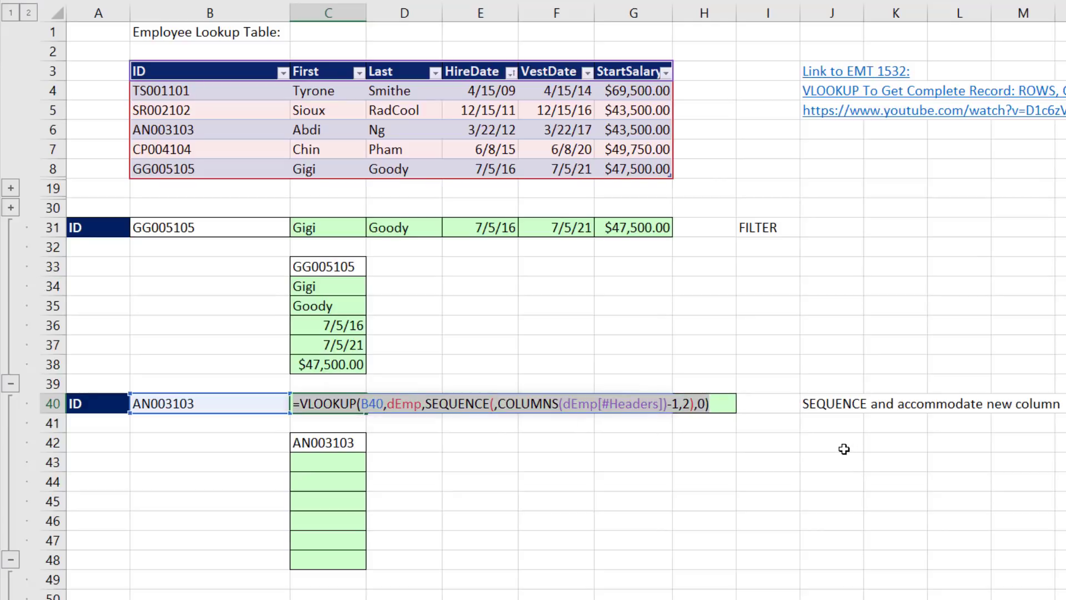
pyautogui.press('Escape')
pyautogui.click(333, 463)
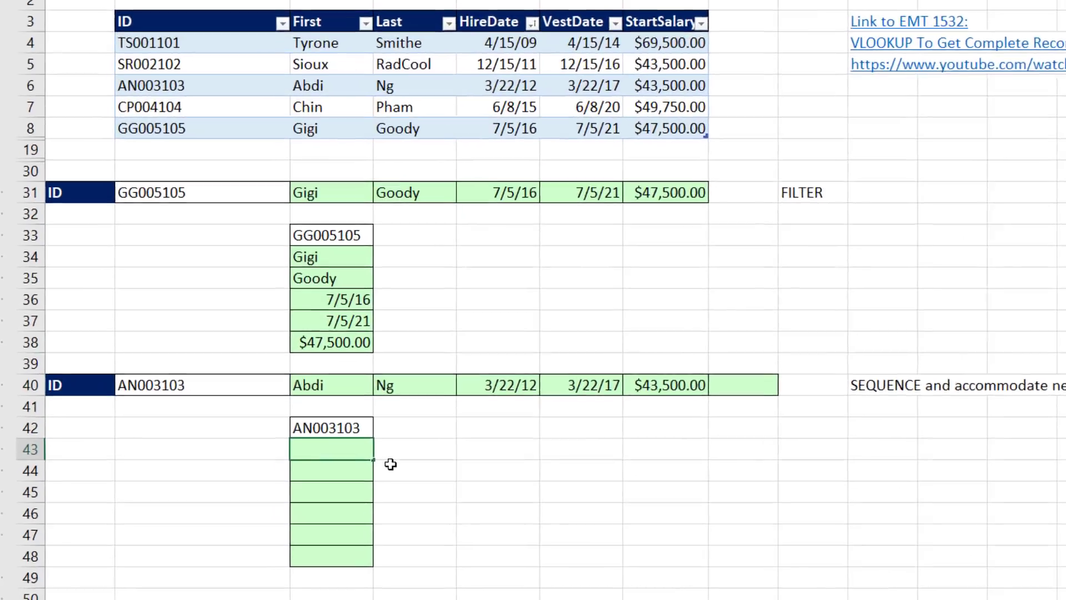
pyautogui.hotkey('ctrl', 'v')
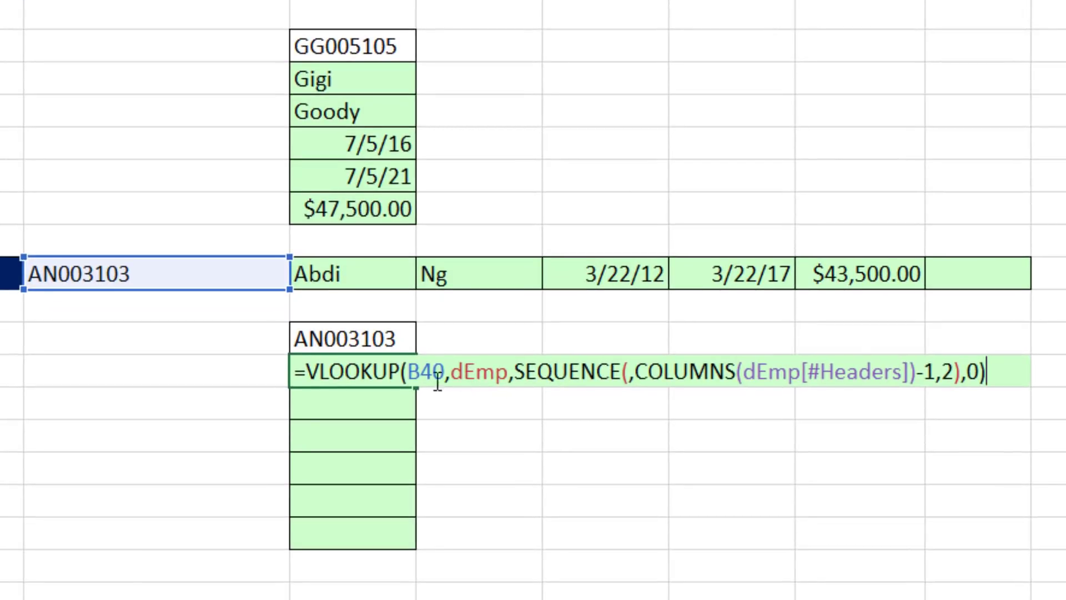
pyautogui.moveTo(235, 288); pyautogui.dragTo(358, 340)
# Step: Make COLUMNS(dEmp[#Headers])-1 the rows argument of C43's SEQUENCE, leave columns empty with start 2, and enter the formula
pyautogui.click(635, 372)
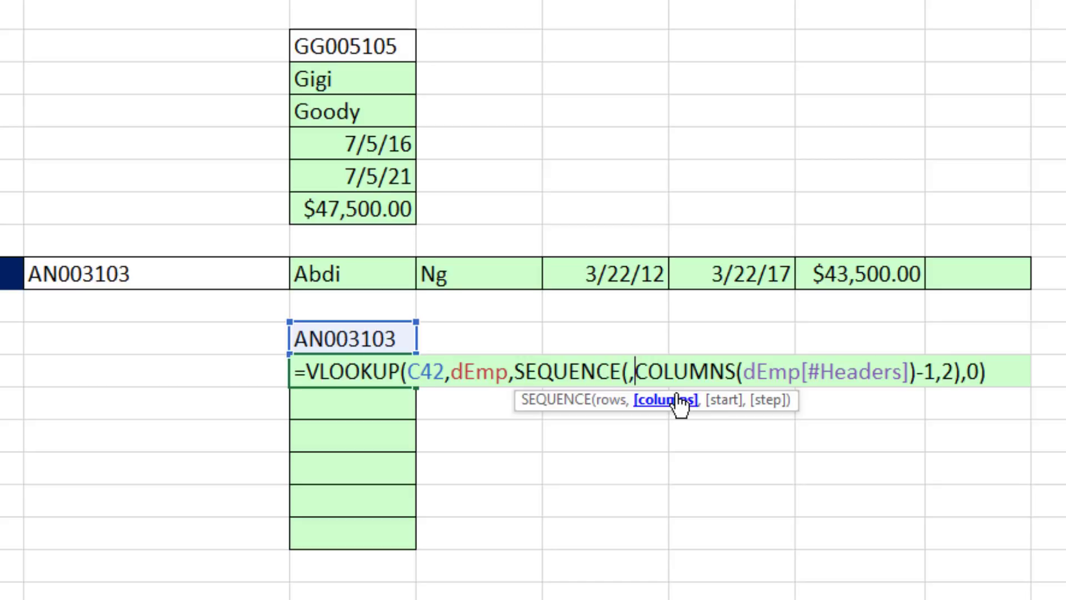
pyautogui.press('BackSpace')
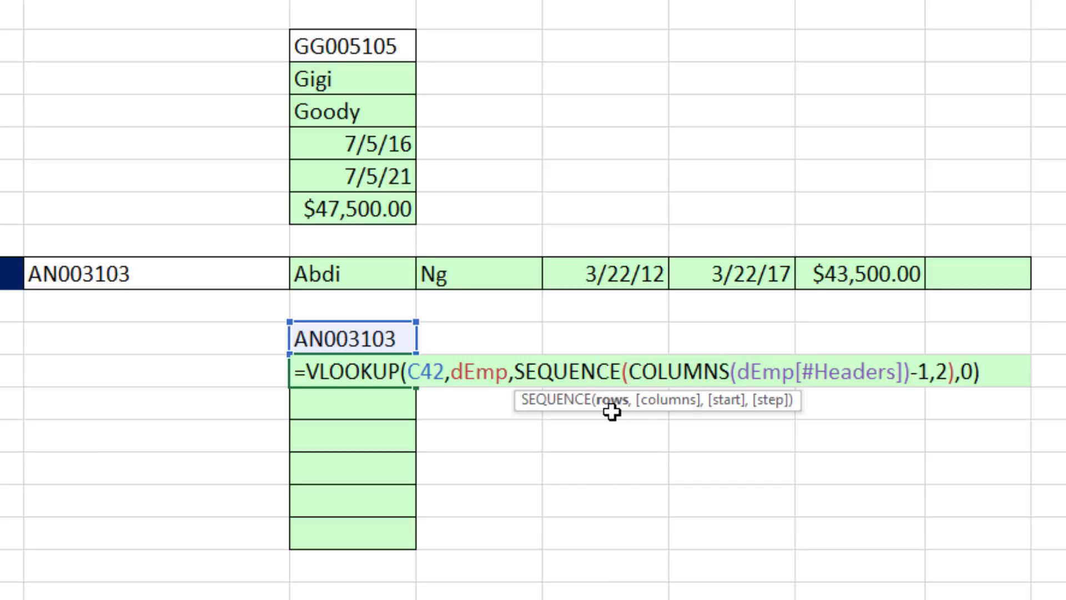
pyautogui.click(938, 372)
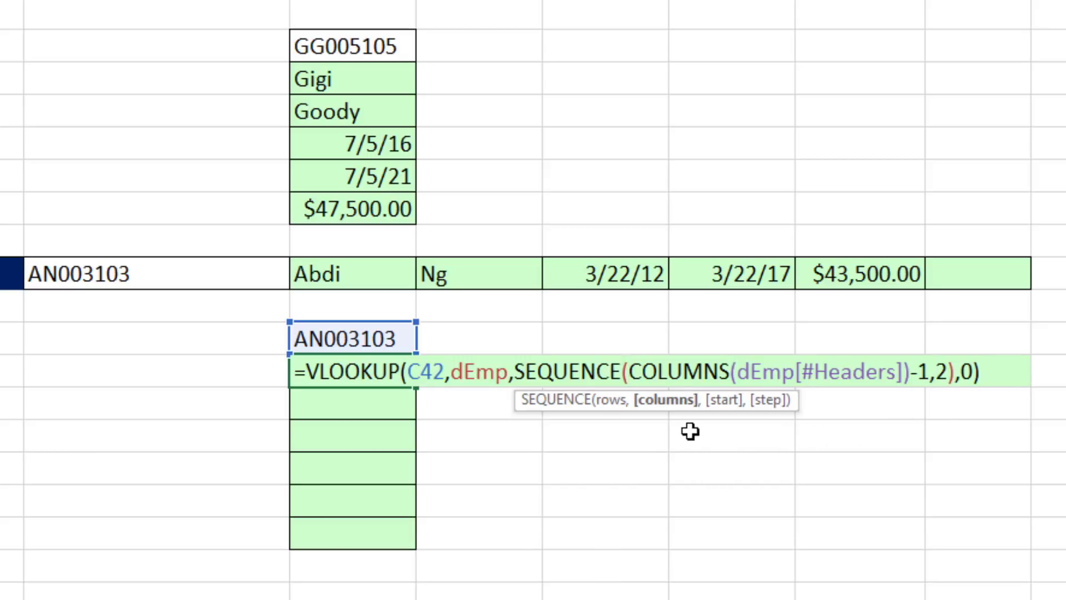
pyautogui.write(',')
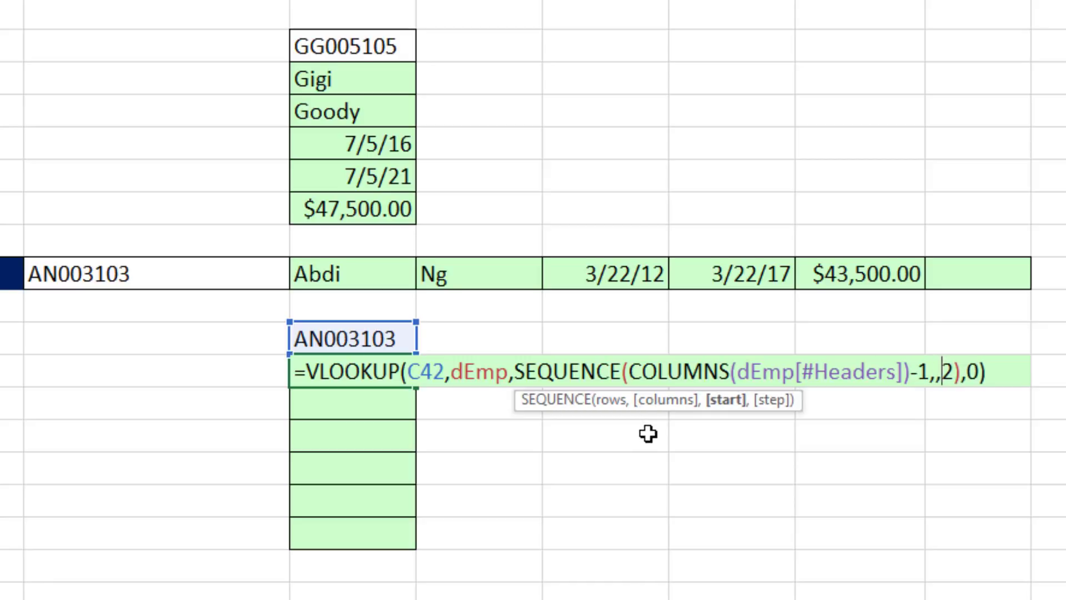
pyautogui.click(932, 381)
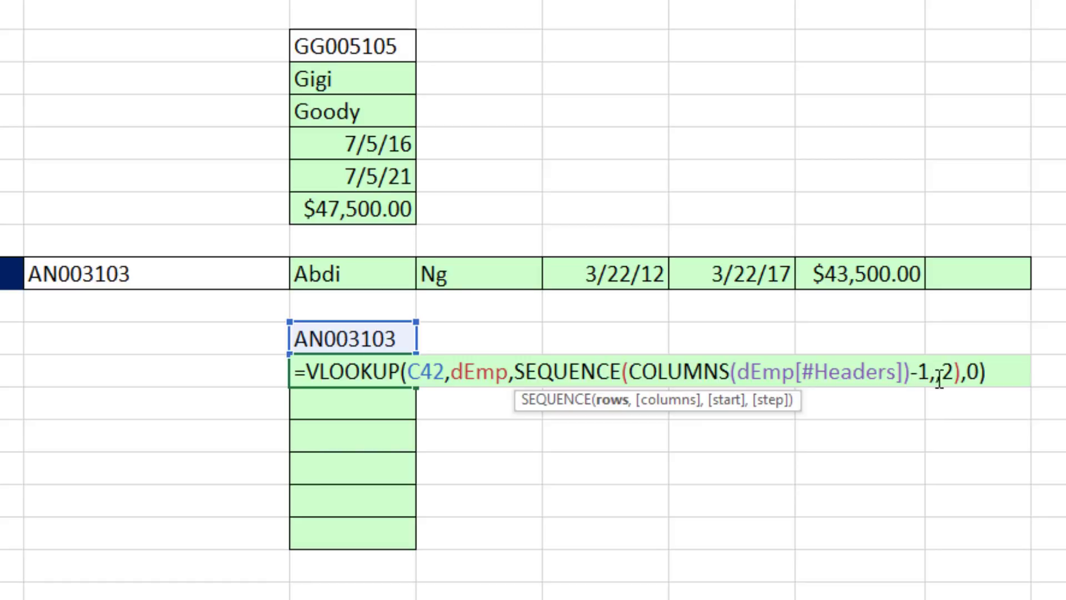
pyautogui.press('Right')
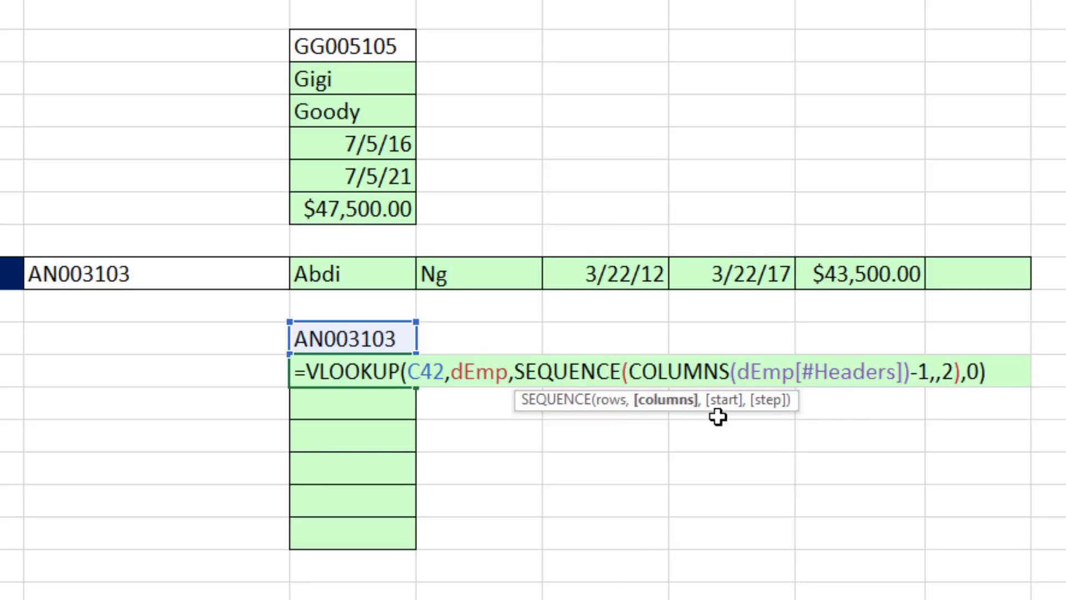
pyautogui.press('Right')
pyautogui.press('Right')
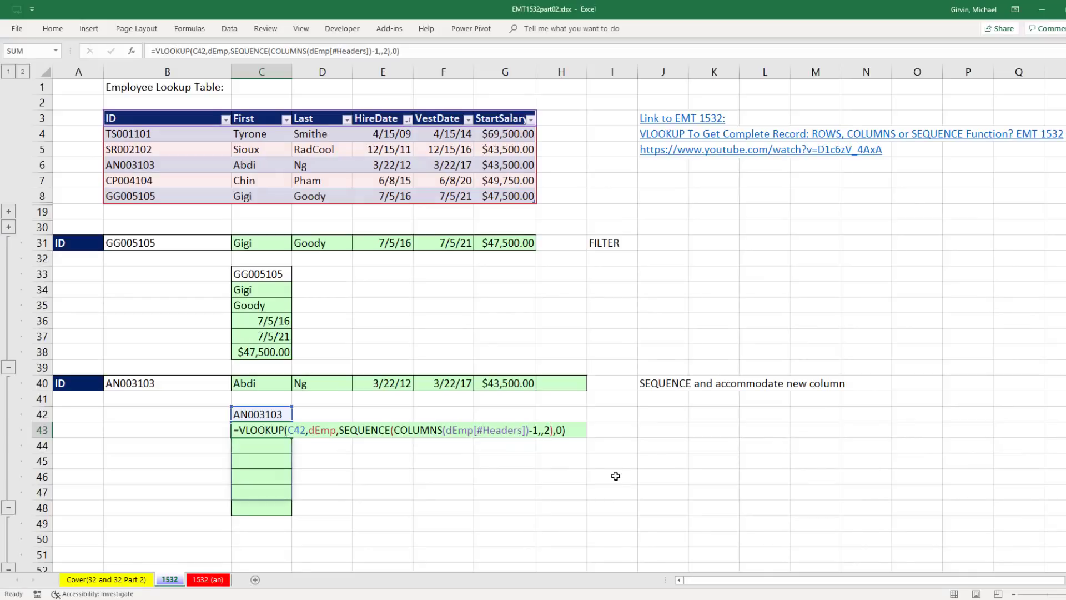
pyautogui.hotkey('ctrl', 'Return')
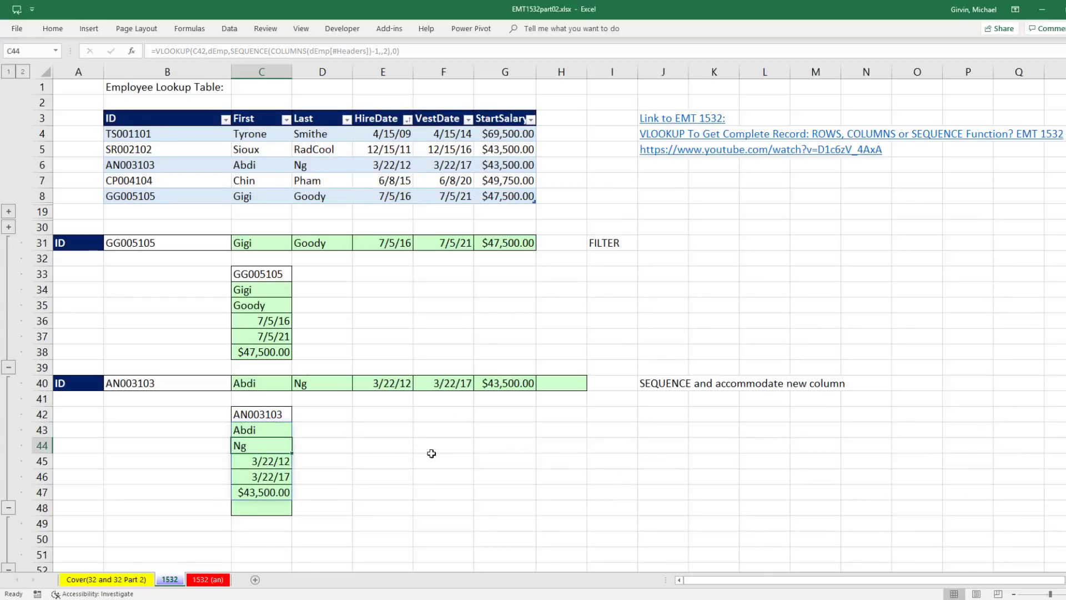
# Step: Add a Phone column at H3 of the employee table and fill all its rows with 207
pyautogui.click(565, 118)
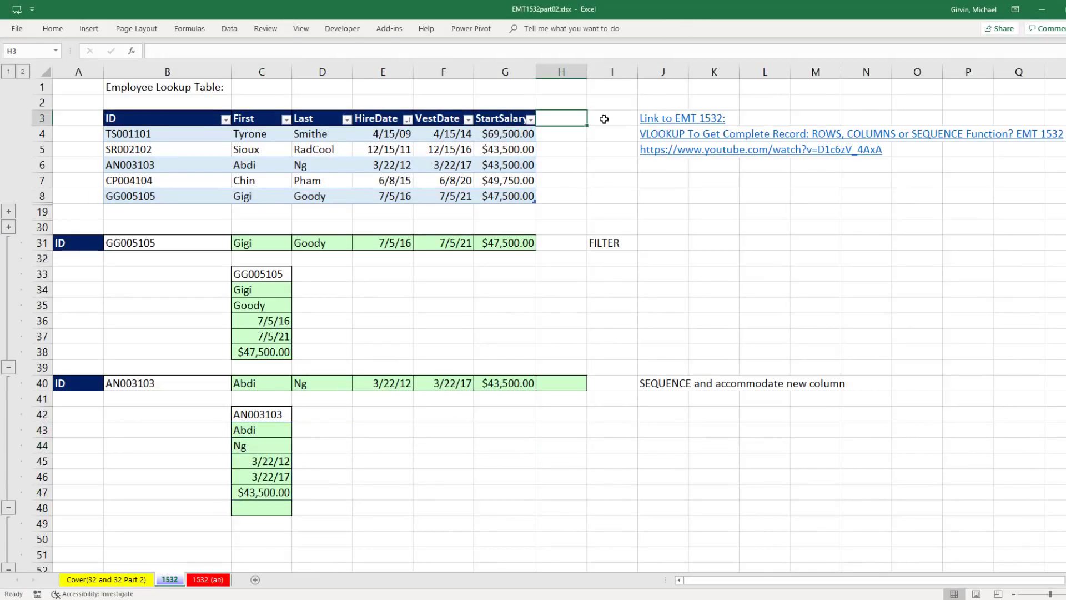
pyautogui.write('Phone')
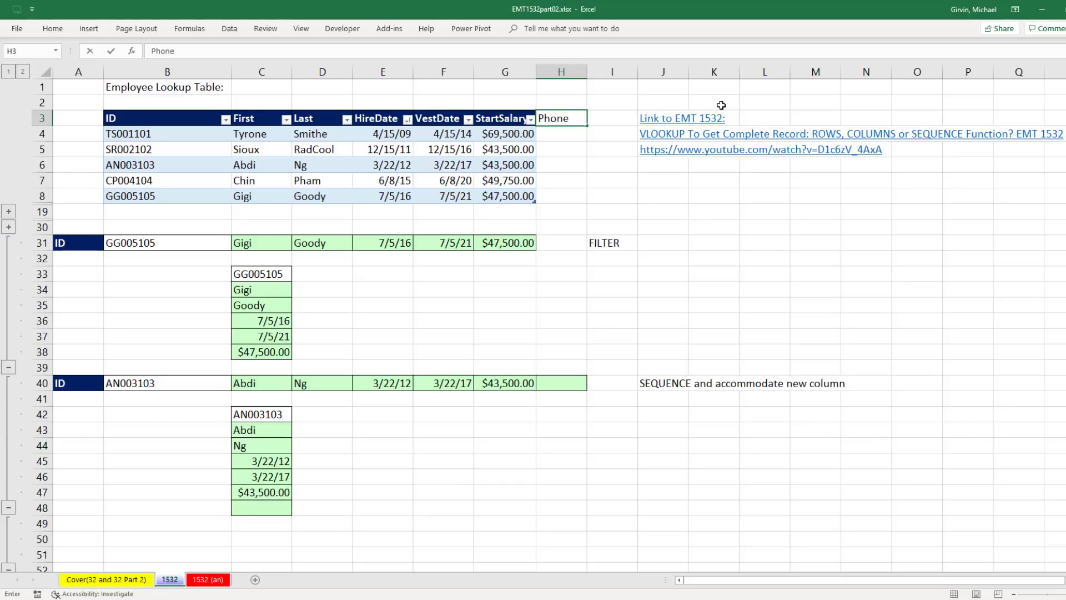
pyautogui.press('Return')
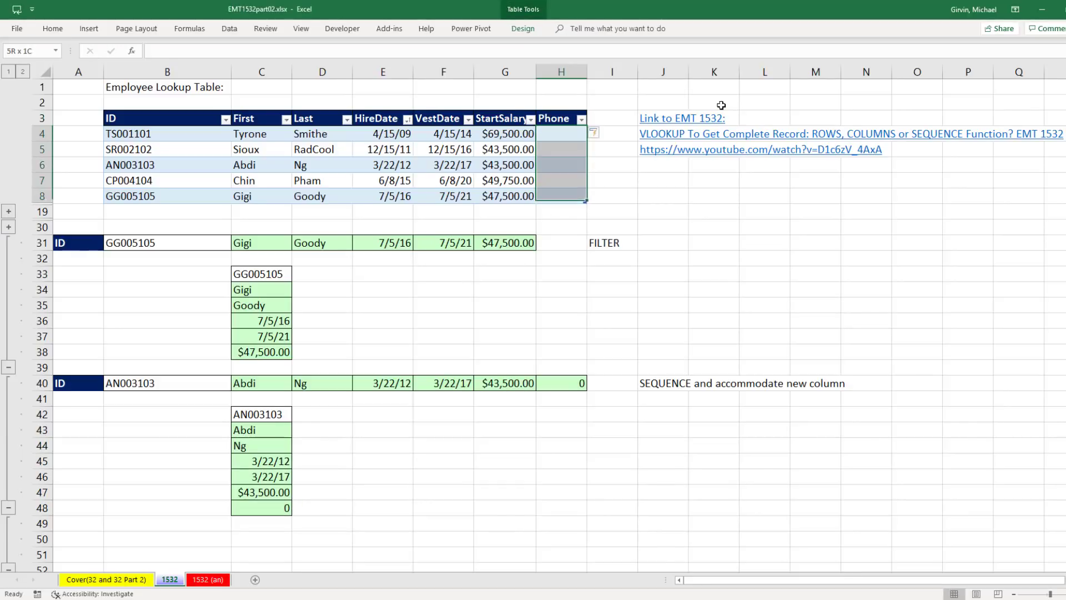
pyautogui.write('207')
pyautogui.hotkey('ctrl', 'Return')
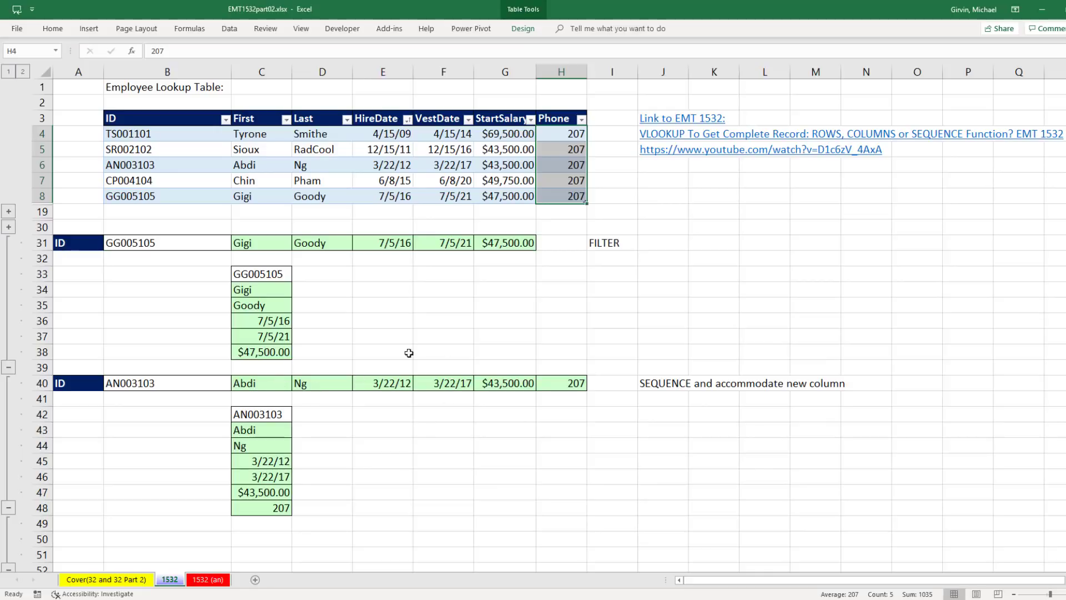
# Step: Examine the VLOOKUP and SEQUENCE formula in C40 for how it picks up the added column
pyautogui.click(267, 388)
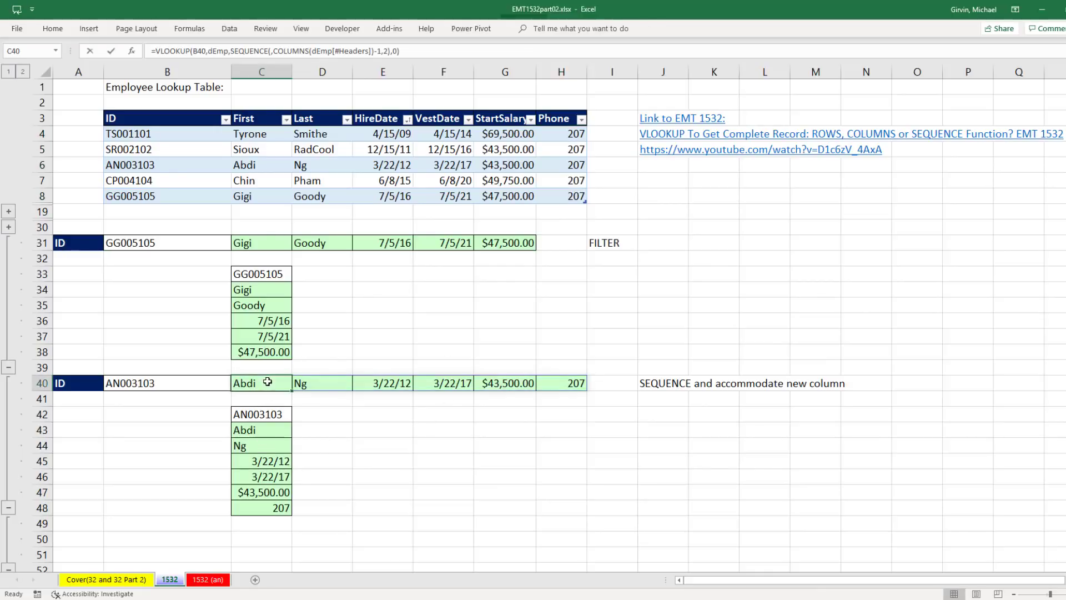
pyautogui.doubleClick(268, 388)
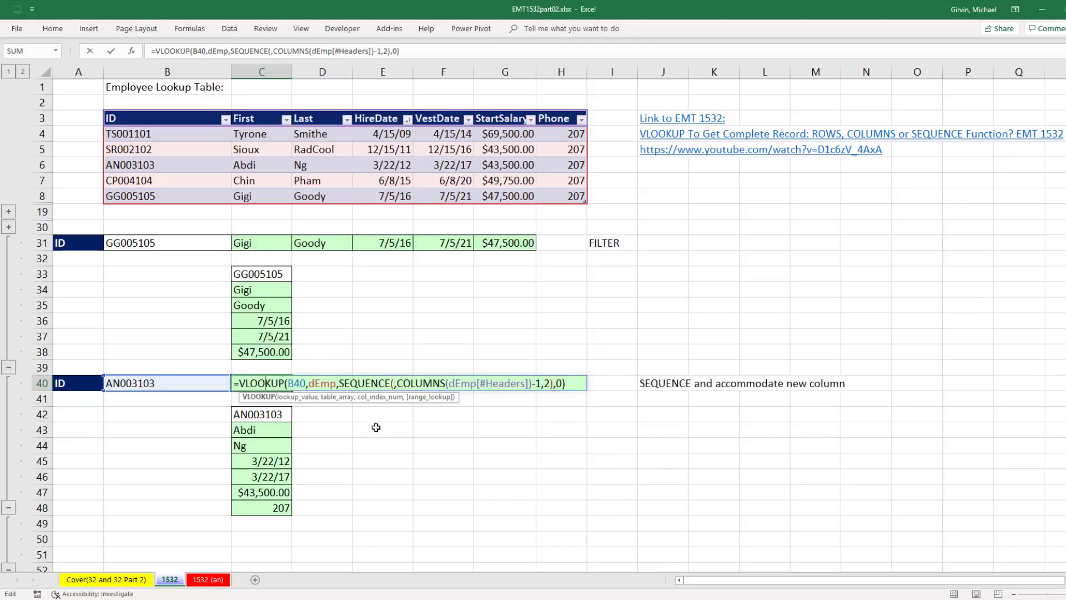
pyautogui.click(292, 382)
pyautogui.press('Return')
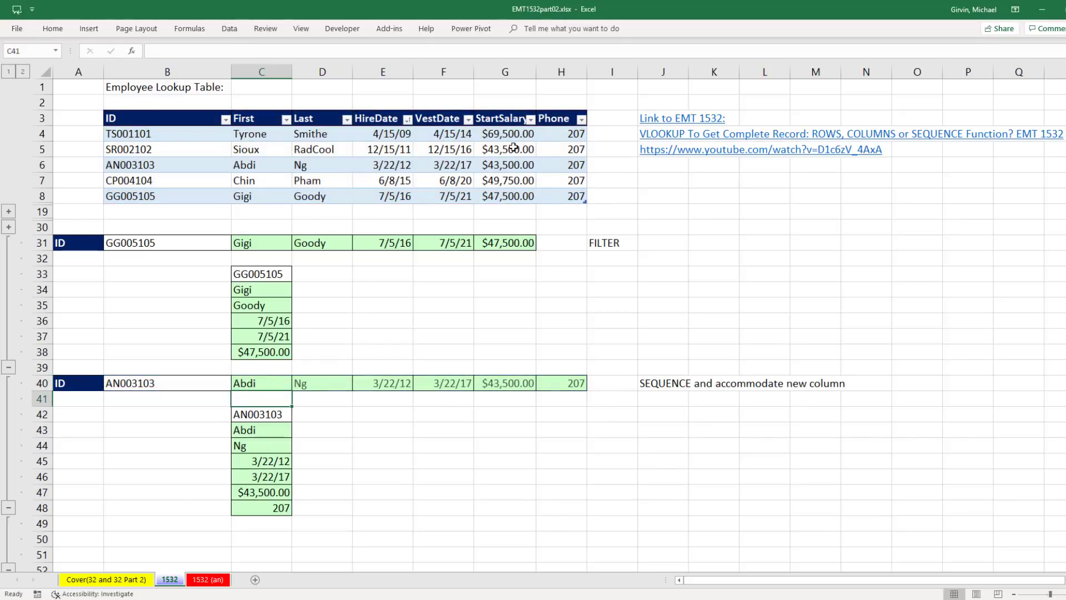
# Step: Examine the column range used by the FILTER formula in C31 and go back to the Cover(32 and 32 Part 2) sheet
pyautogui.doubleClick(265, 248)
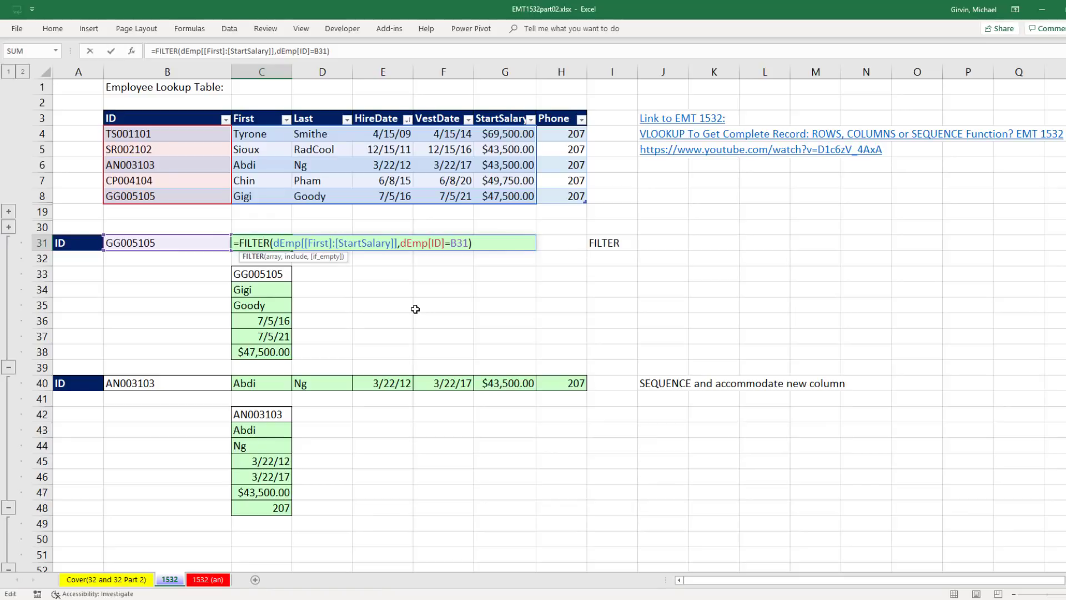
pyautogui.press('Escape')
pyautogui.hotkey('ctrl', 'pageup')
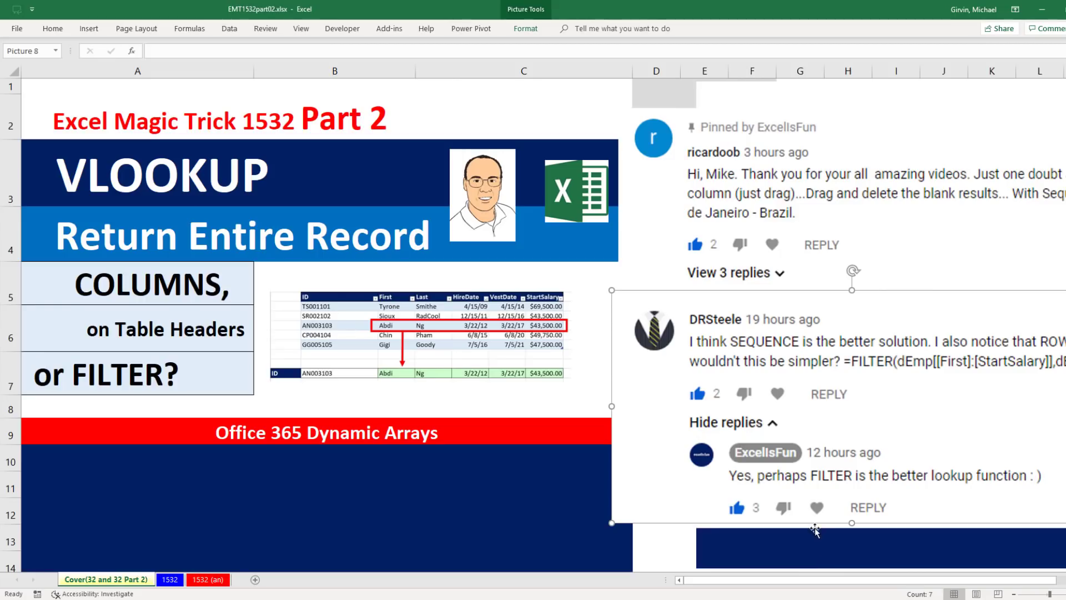